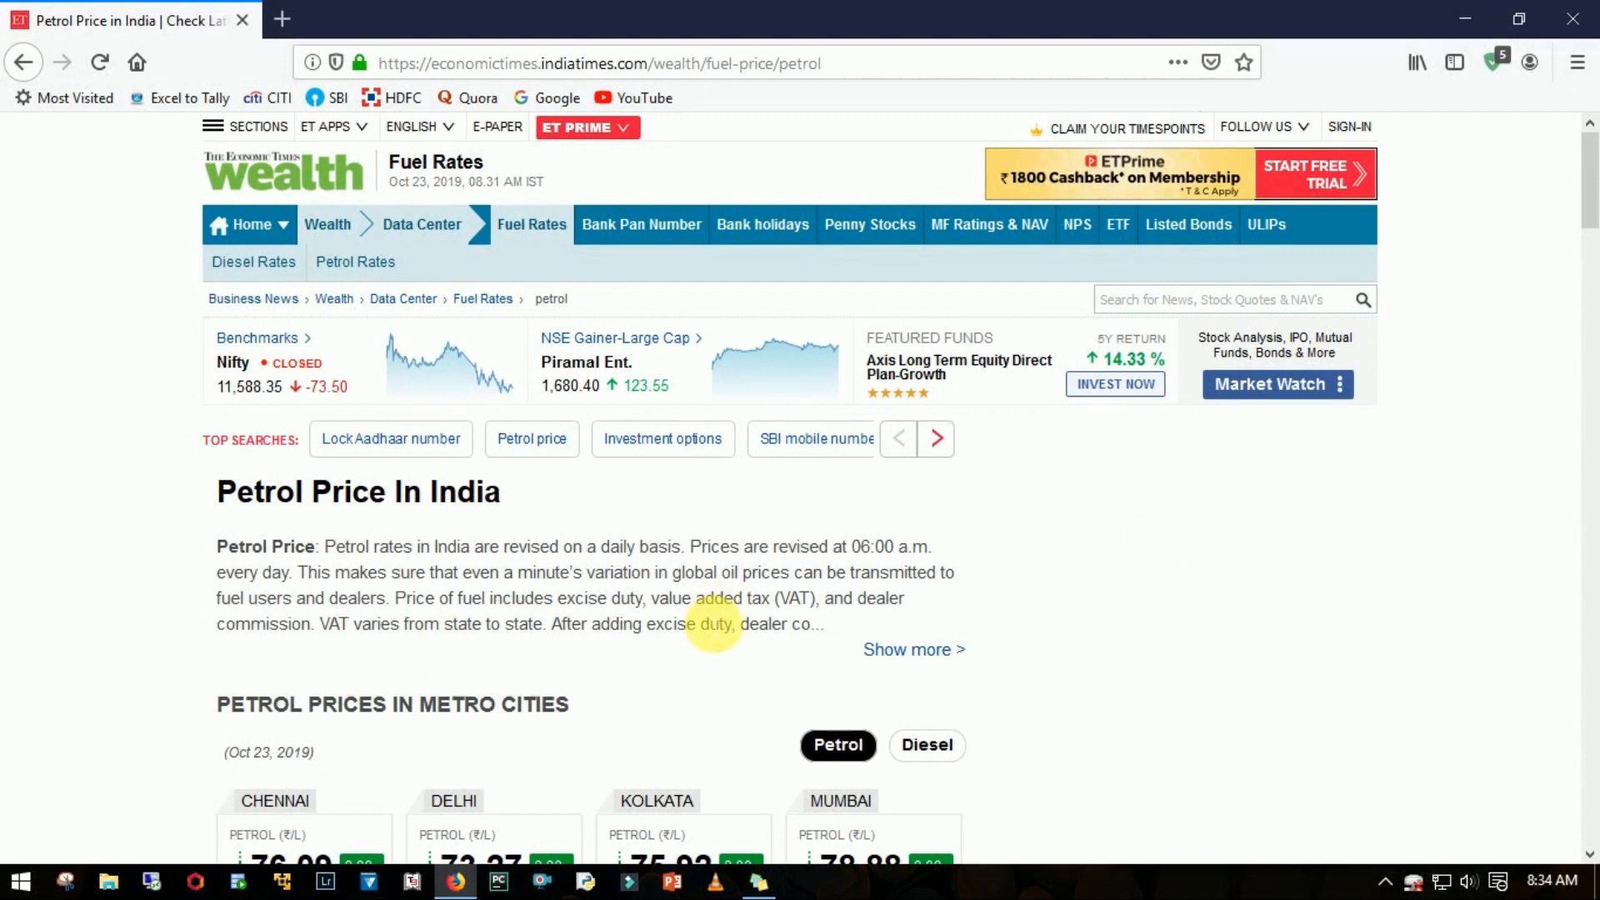
- Review the city-wise and state-wise petrol price lists on the Economic Times fuel rates page
scroll(1203, 347, down, 3)
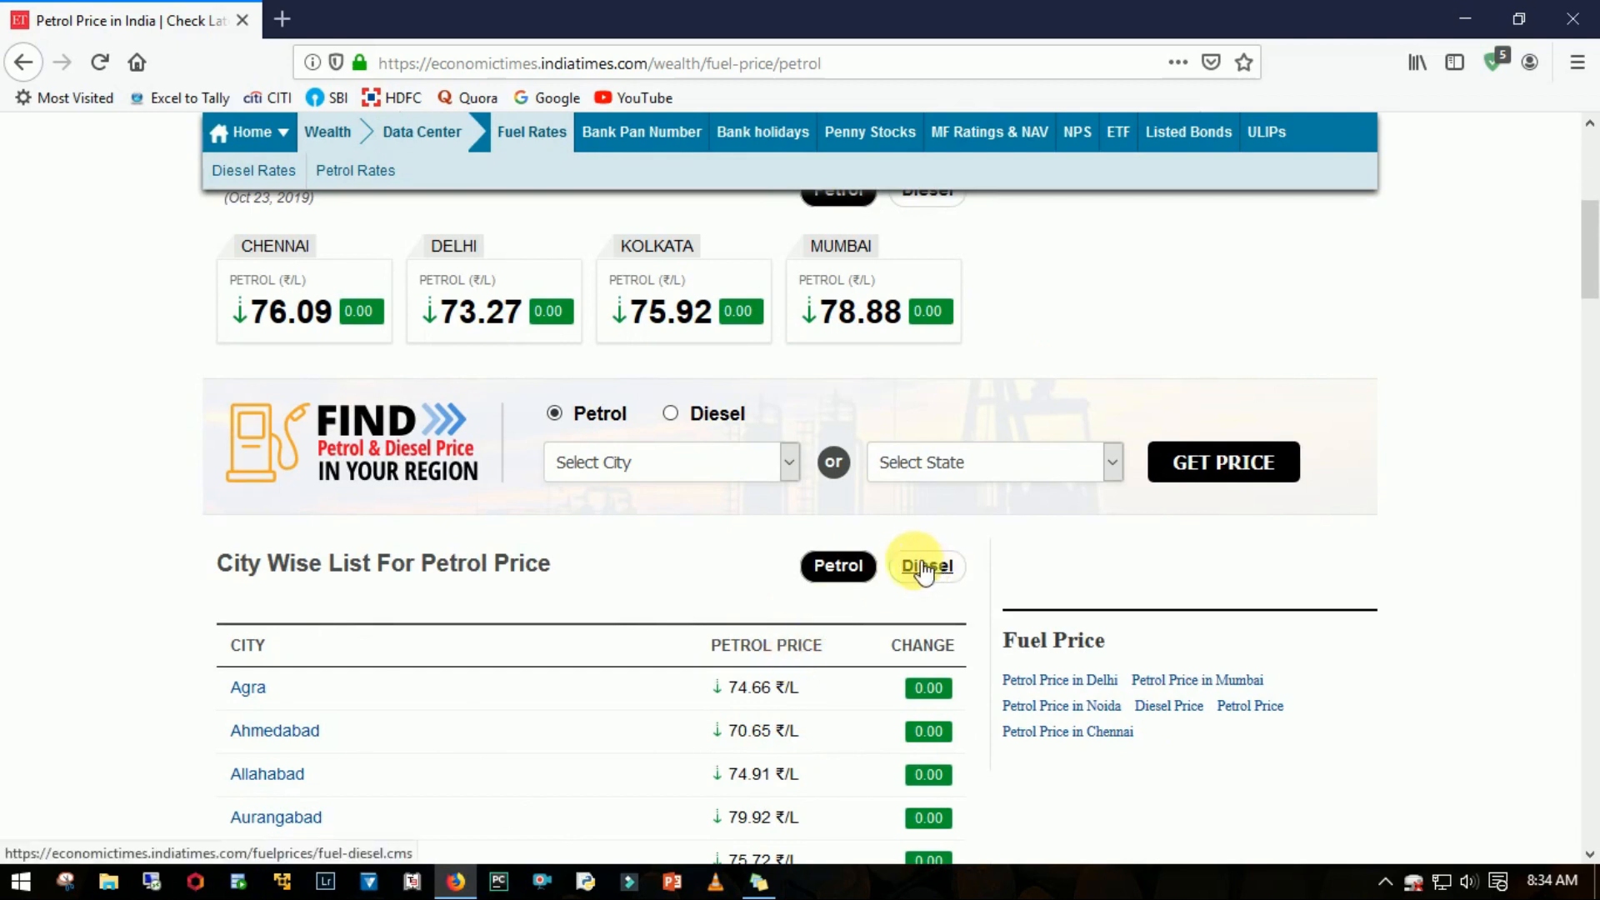
drag(218, 565, 426, 566)
scroll(238, 582, down, 10)
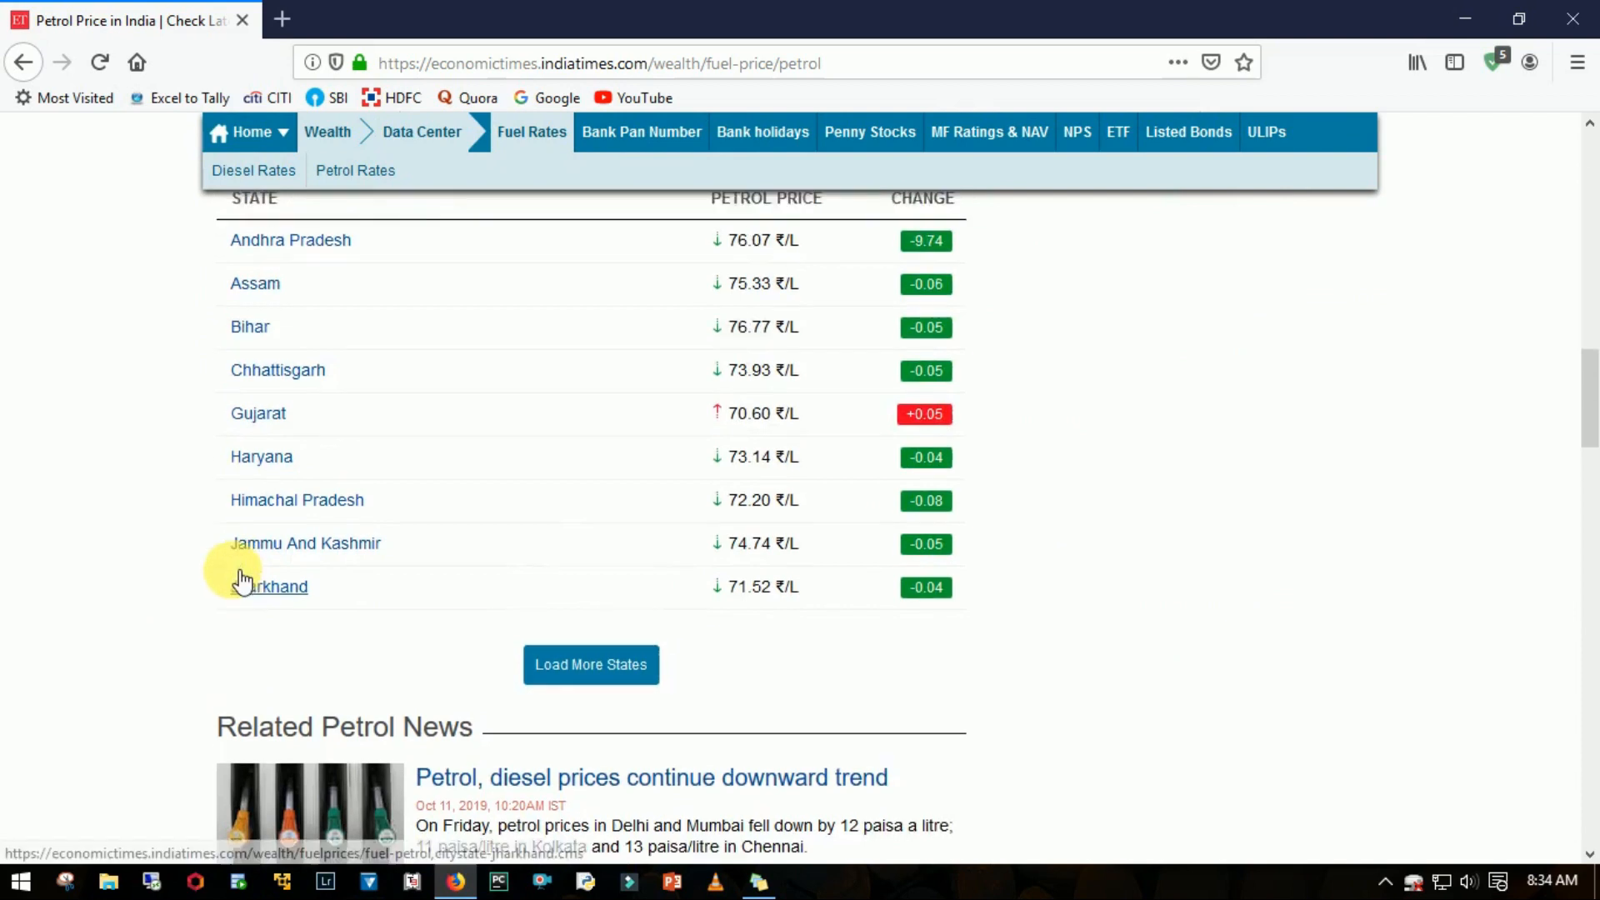
scroll(242, 581, up, 4)
drag(226, 464, 367, 453)
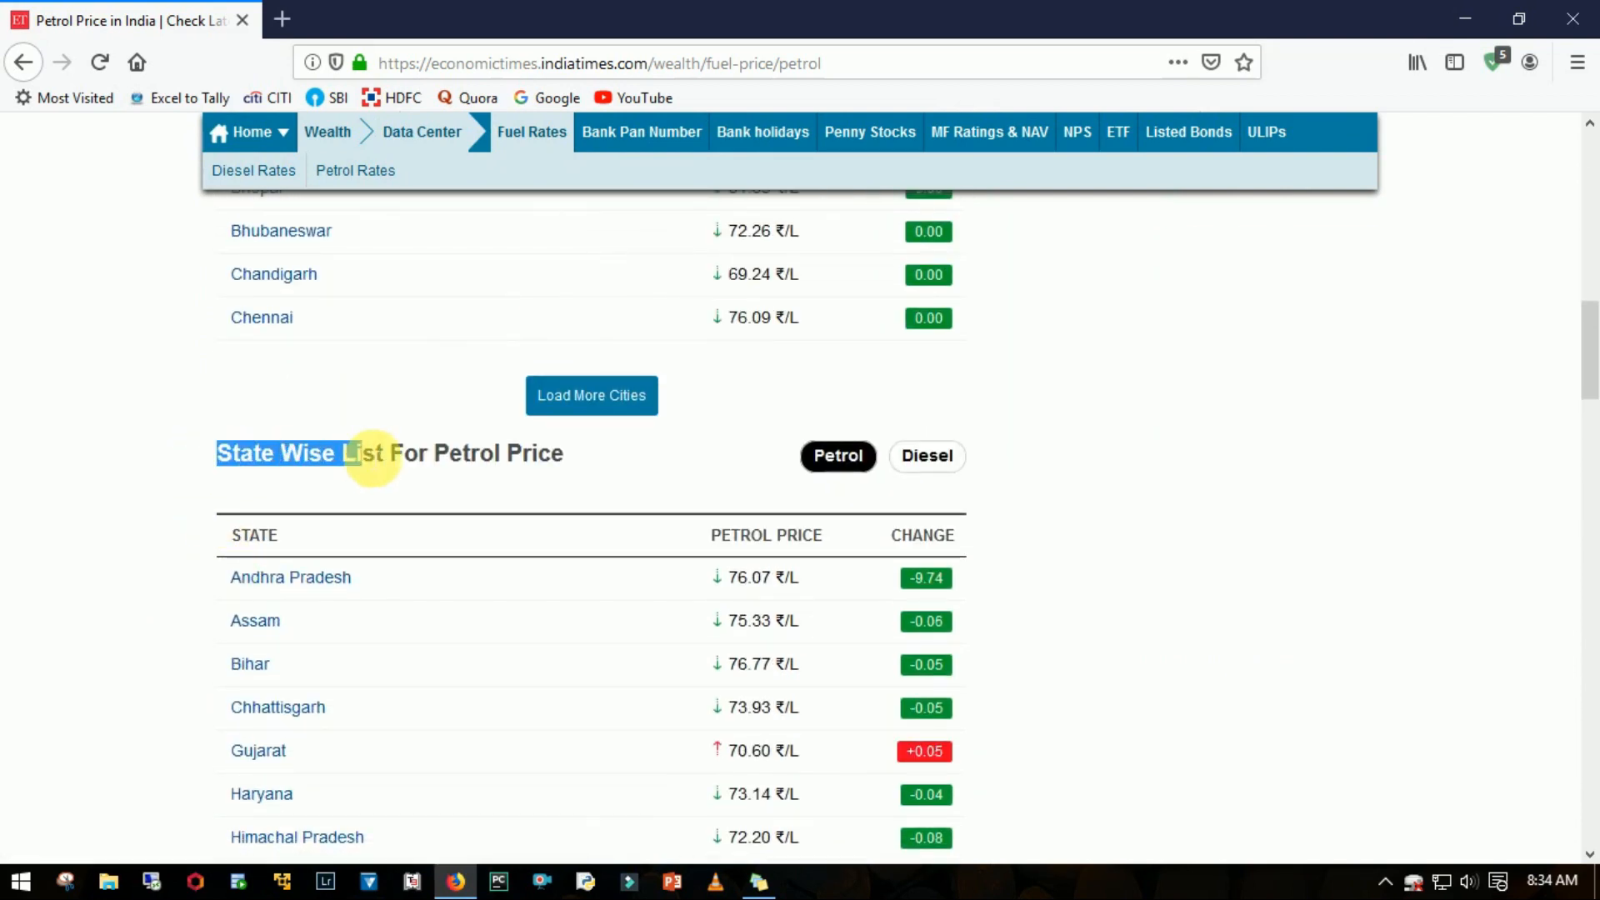
scroll(367, 453, up, 7)
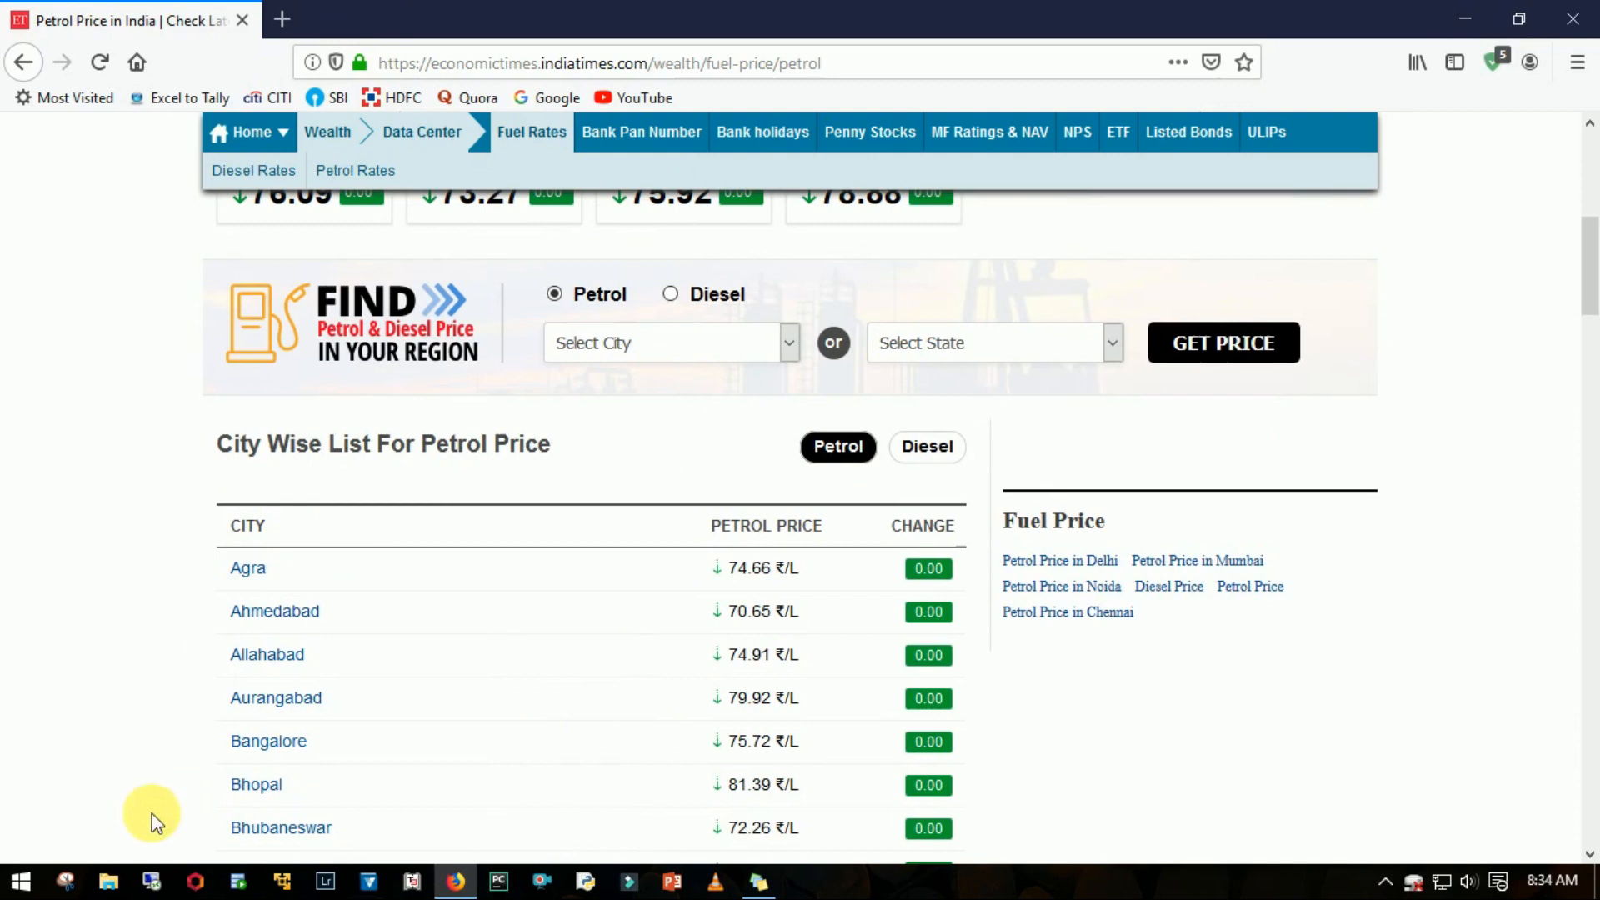
- Open Excel with a blank workbook, maximize its window, and start a new query to get external data from the web
click(19, 879)
click(157, 383)
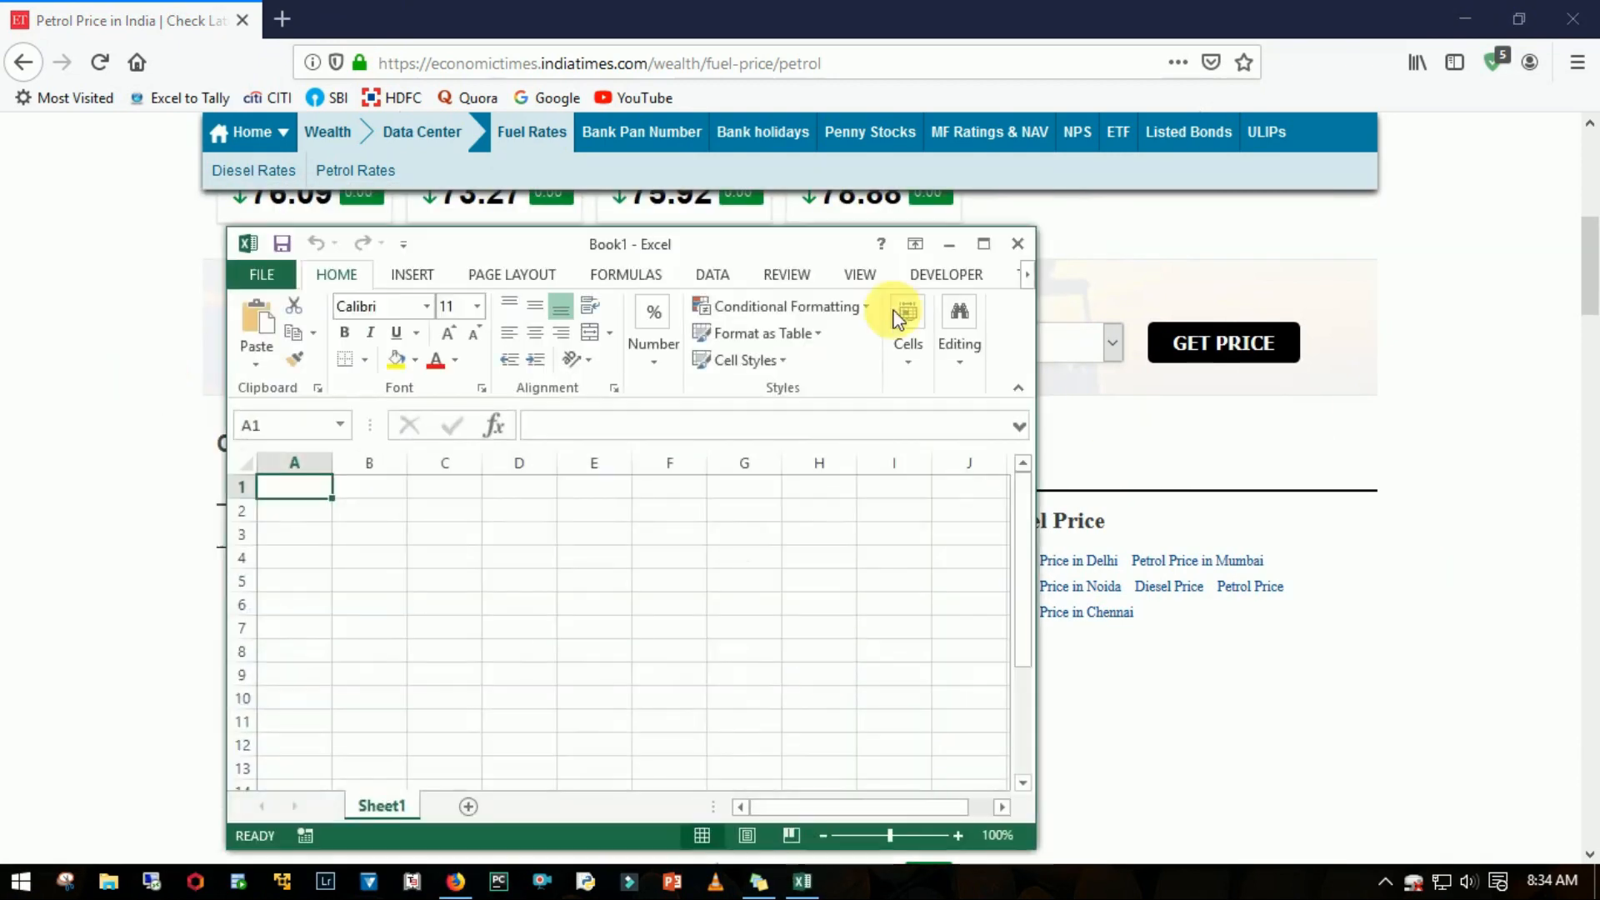
click(967, 241)
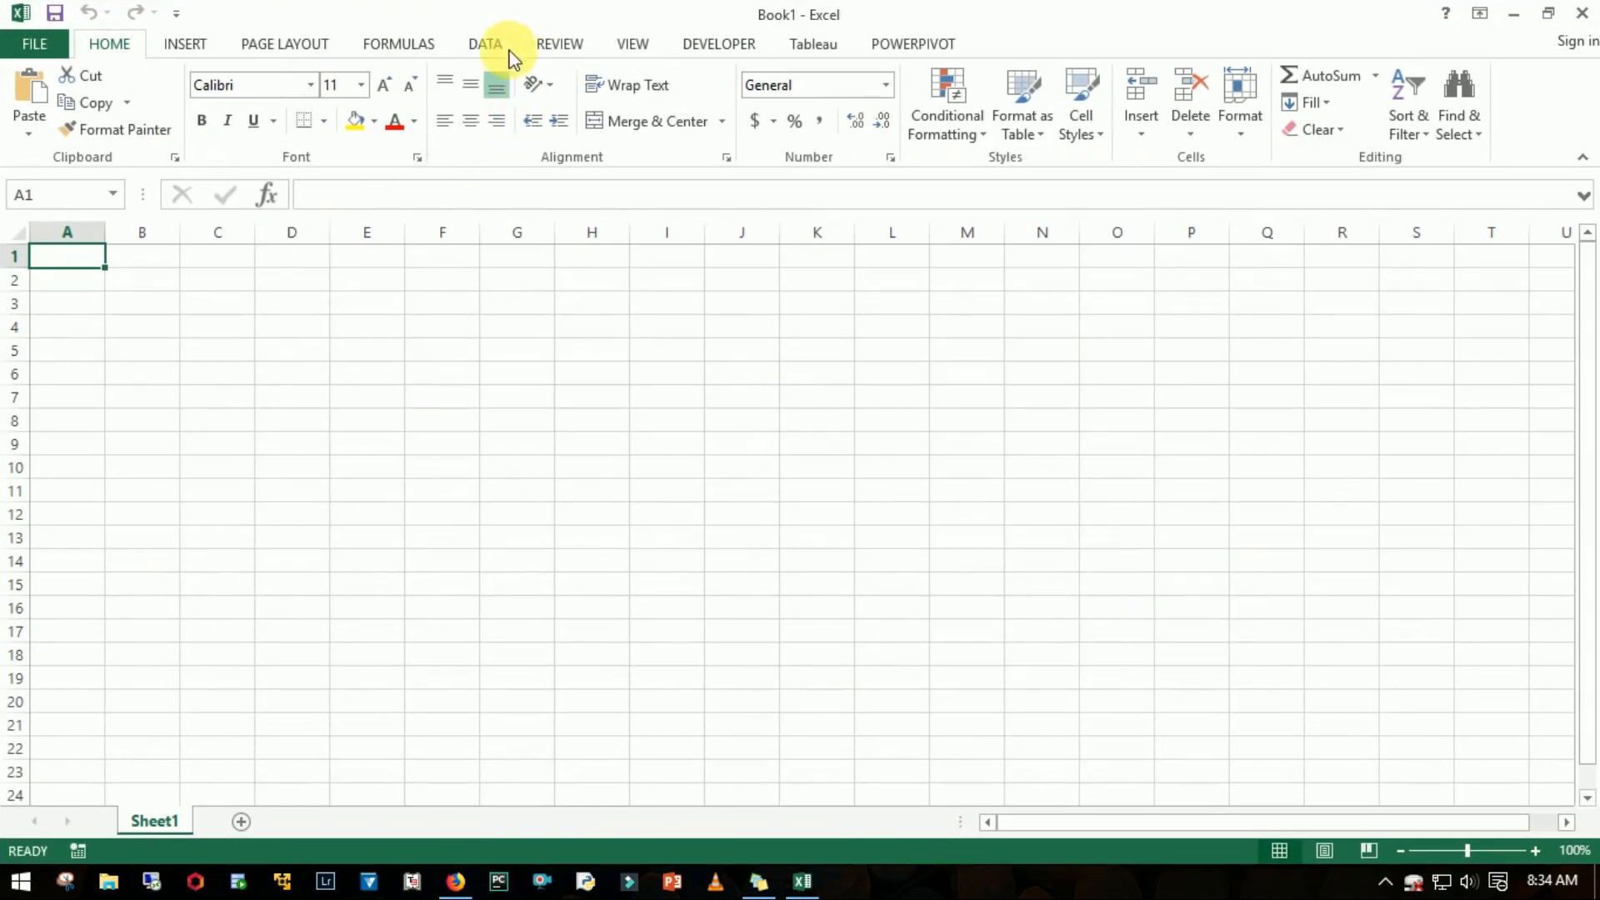
click(499, 47)
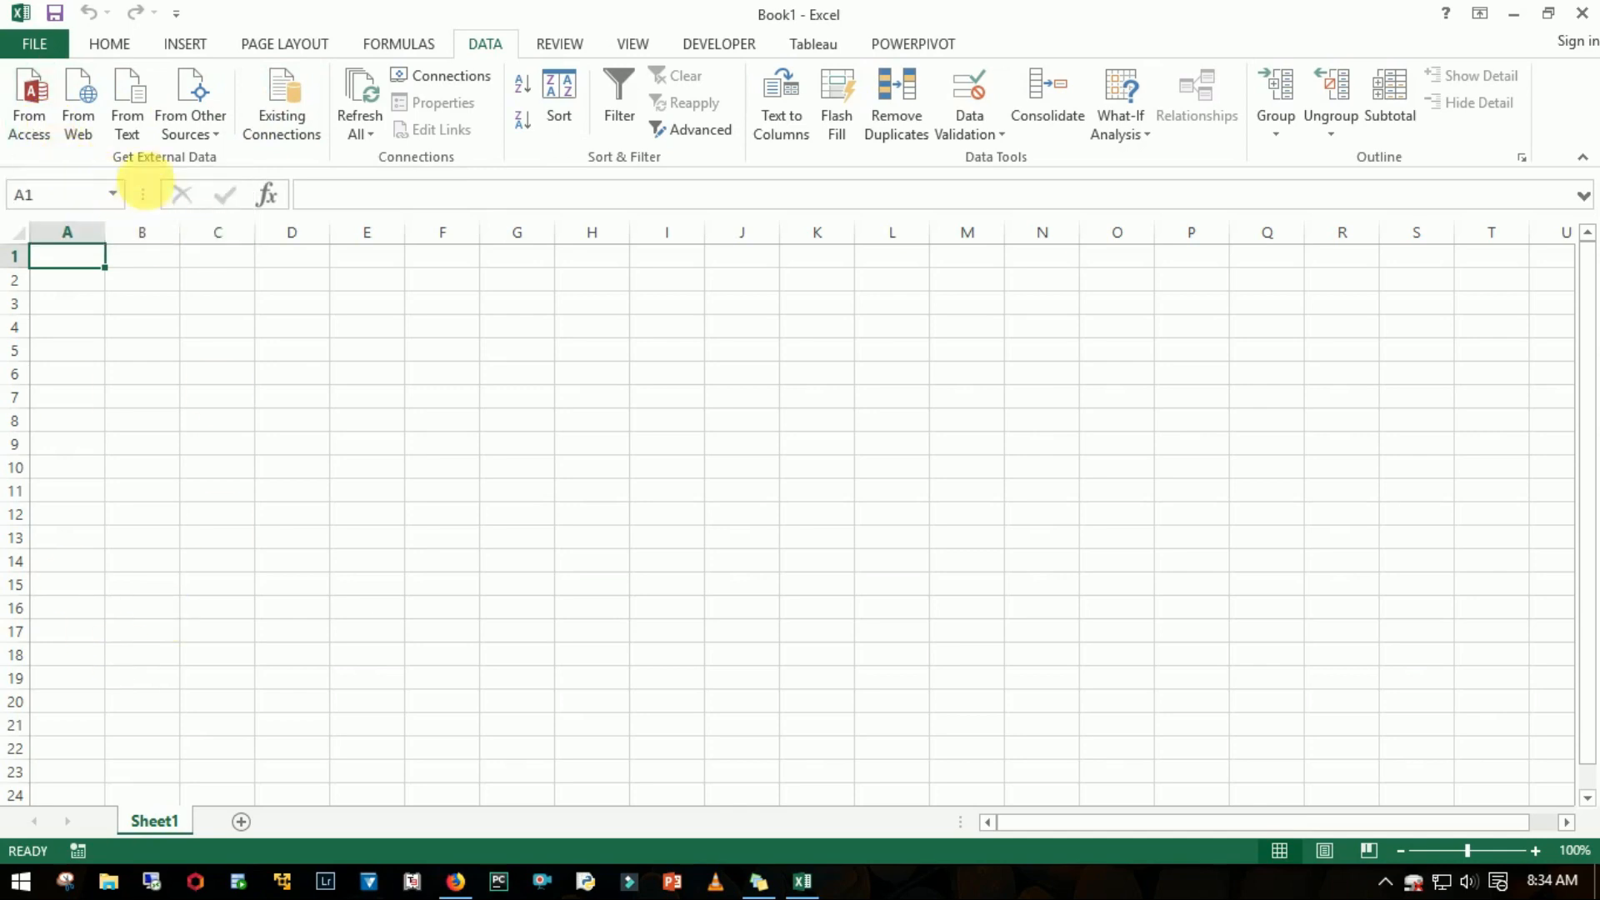
click(80, 109)
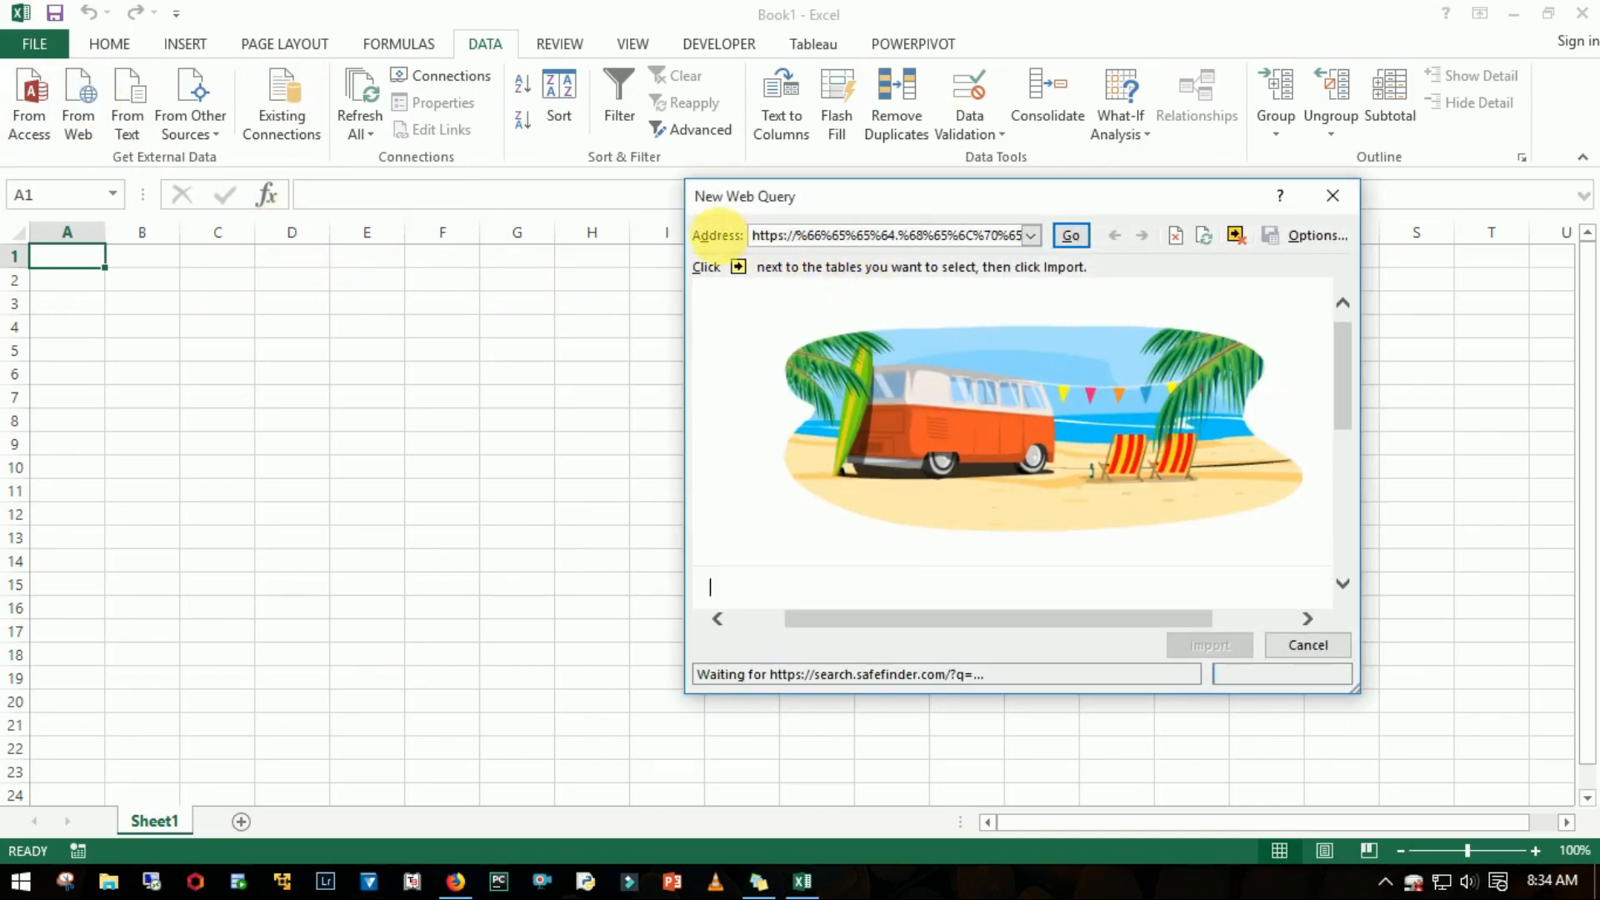
- Copy the petrol price page's address from Firefox and load it in Excel's New Web Query dialog
click(455, 881)
click(617, 64)
key(ctrl+c)
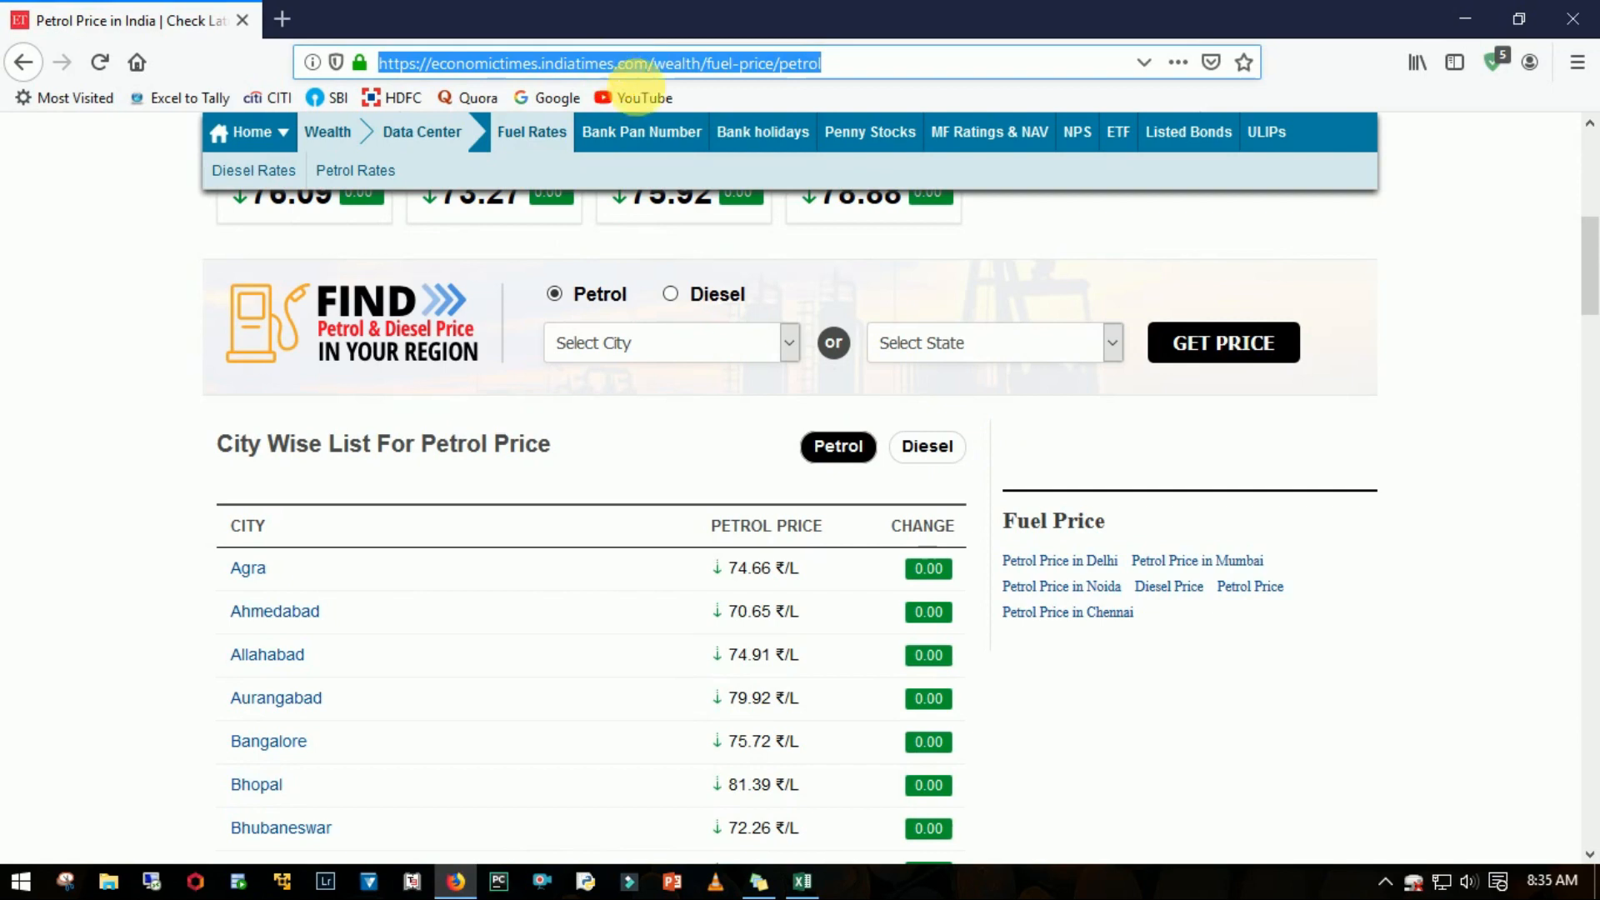
click(802, 881)
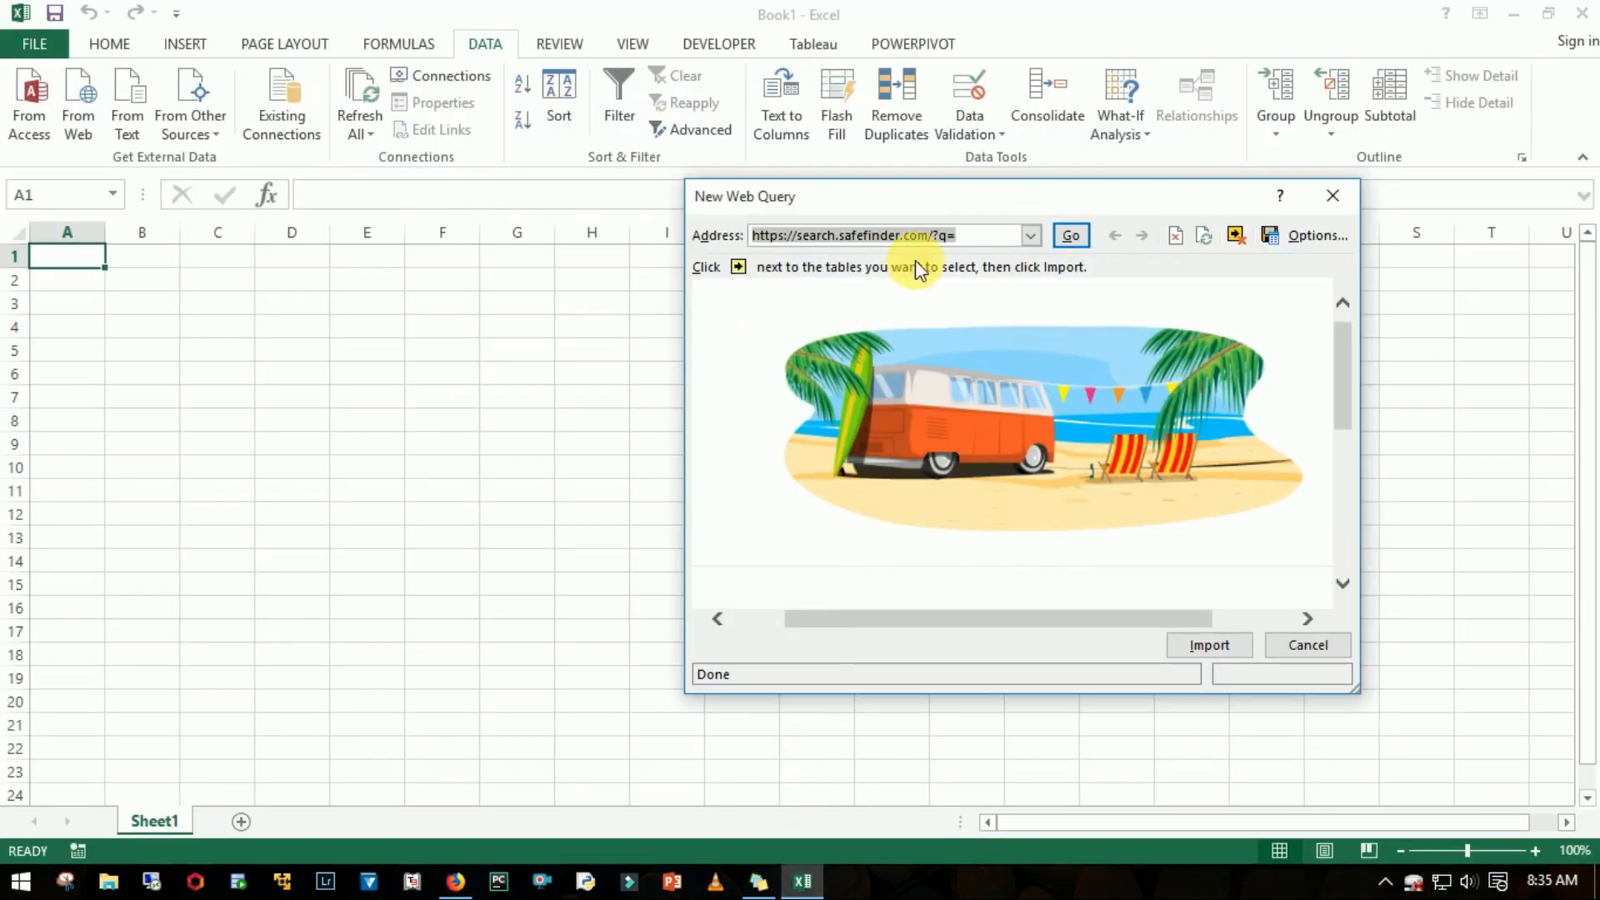
key(ctrl+v)
click(1071, 235)
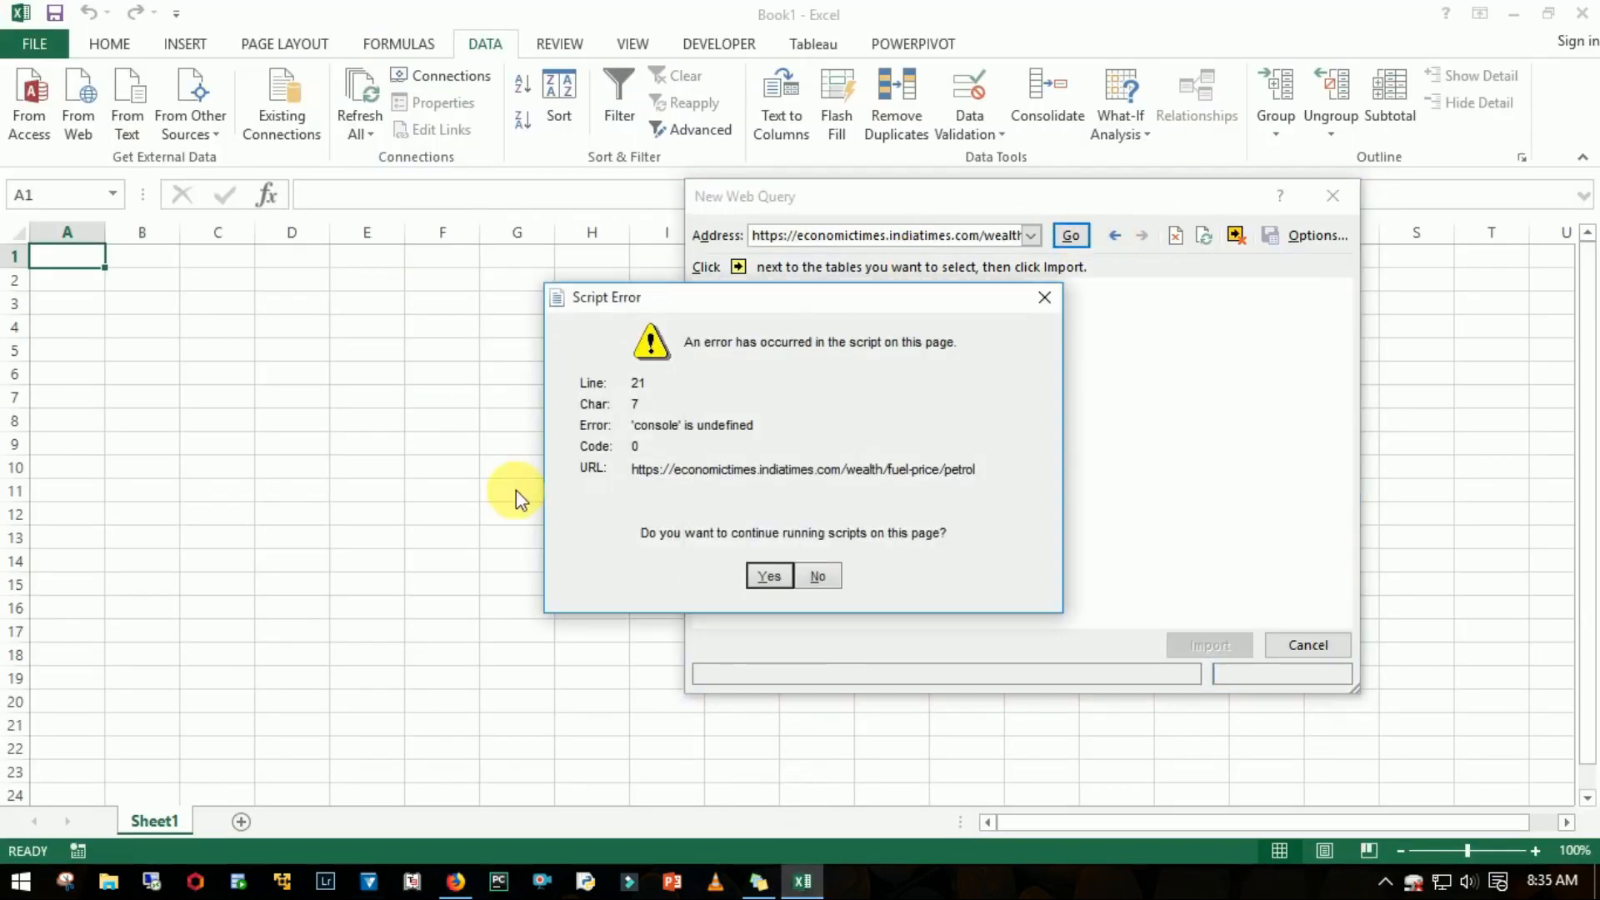
- Allow scripts to continue running through each script error, and close the stray NSE indices browser window
click(769, 576)
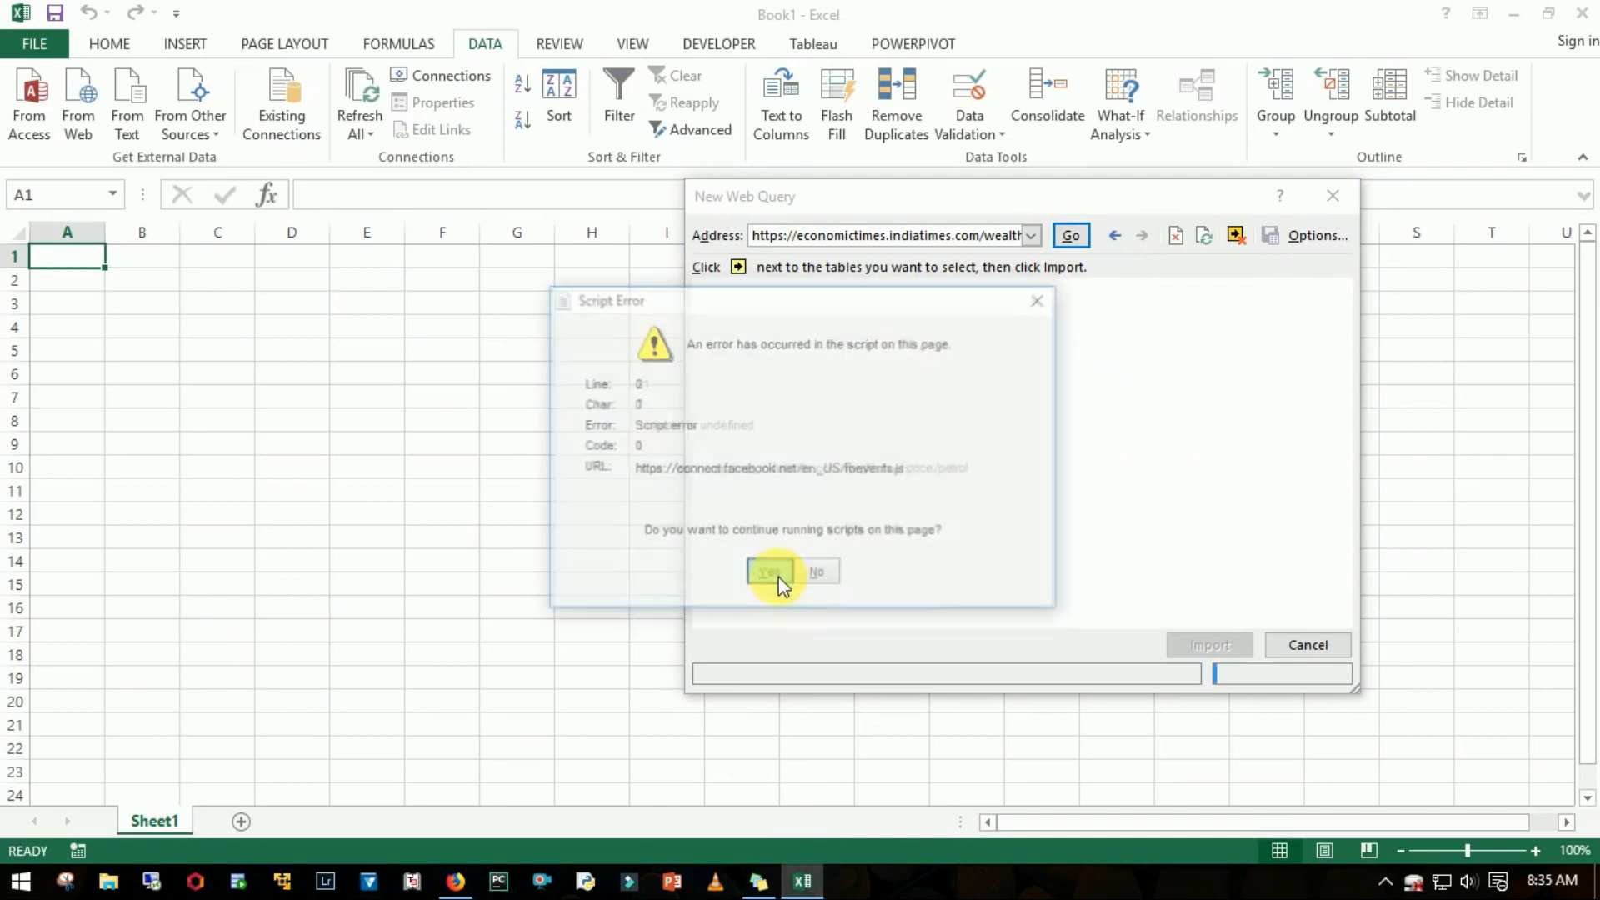
click(769, 576)
click(769, 576)
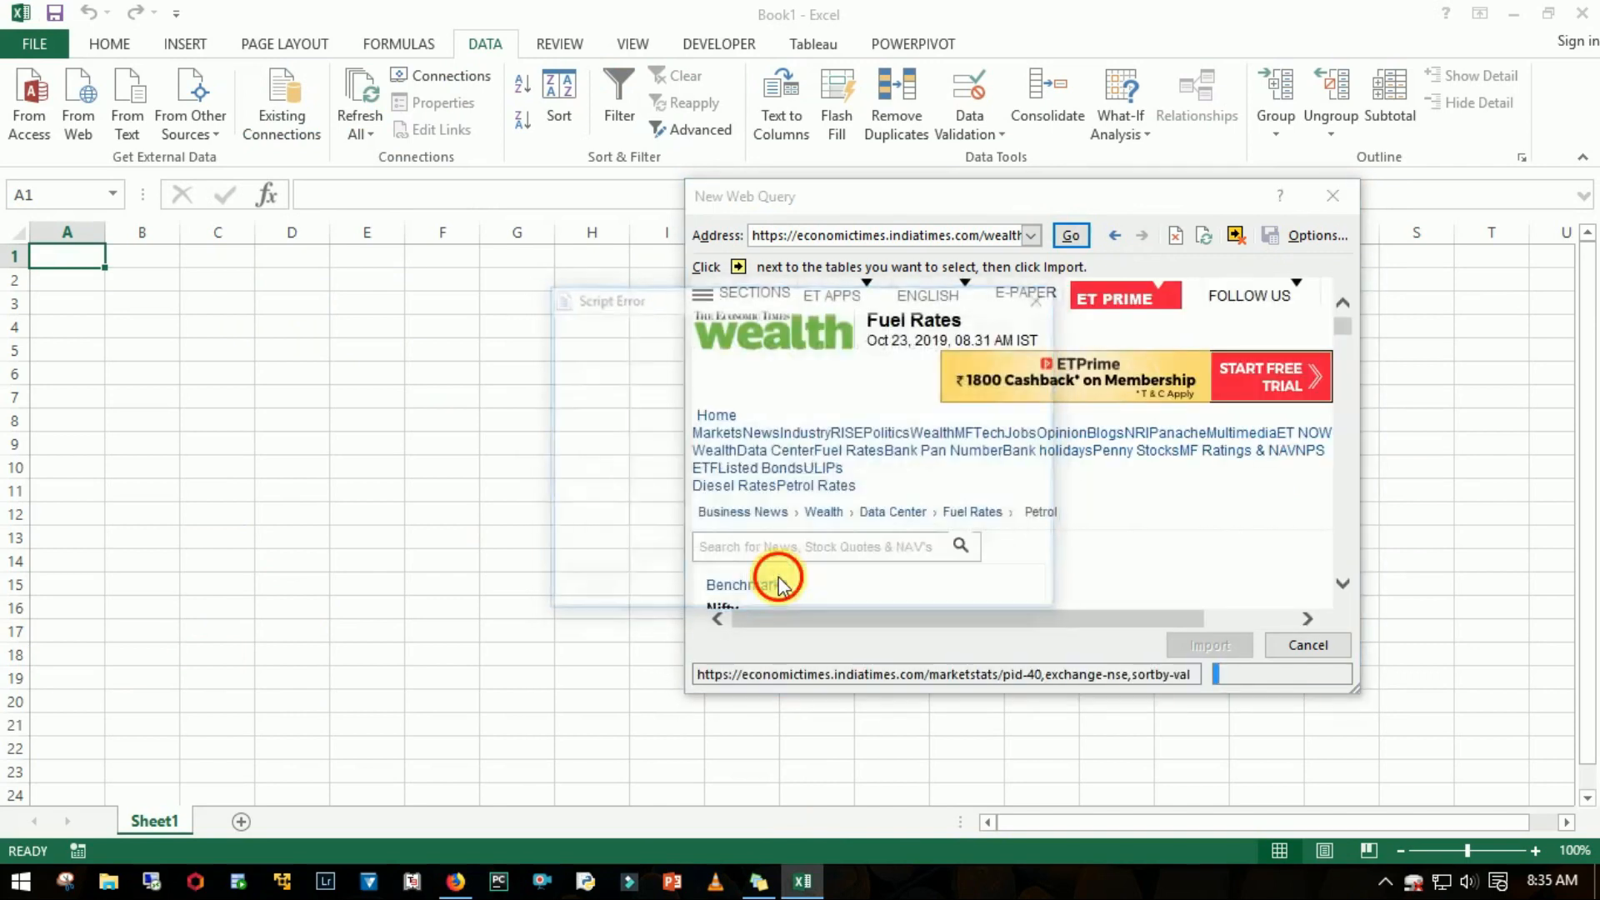
click(769, 576)
click(768, 575)
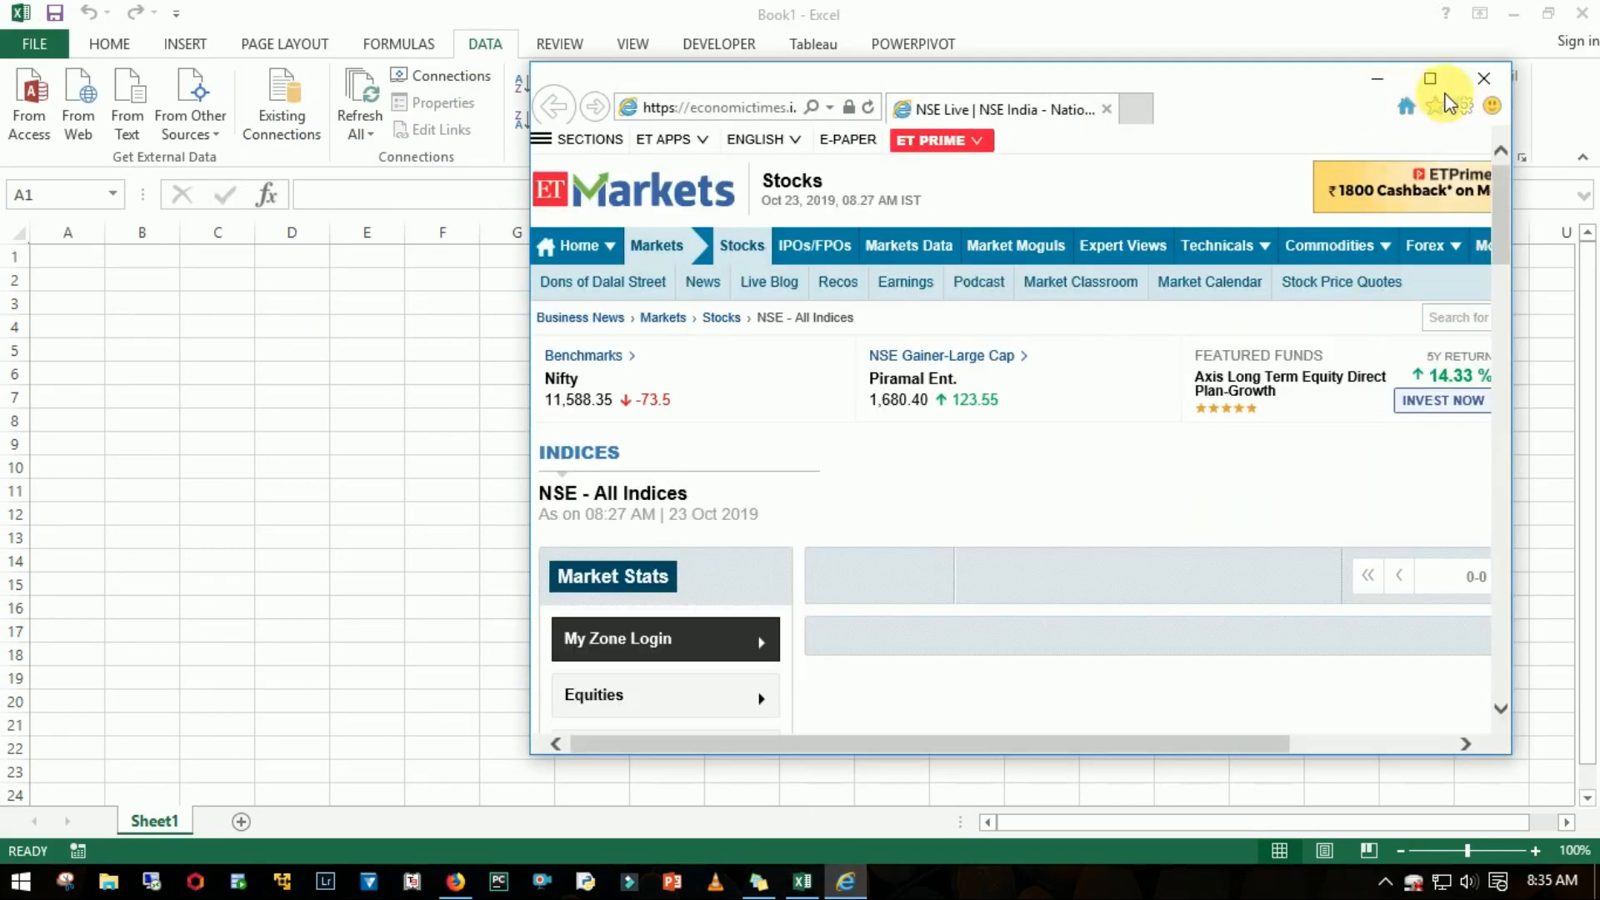
click(1482, 79)
- Enlarge the web query dialog and mark the city-wise fuel price table for import
drag(795, 204, 366, 174)
drag(920, 658, 1537, 865)
scroll(1202, 631, down, 3)
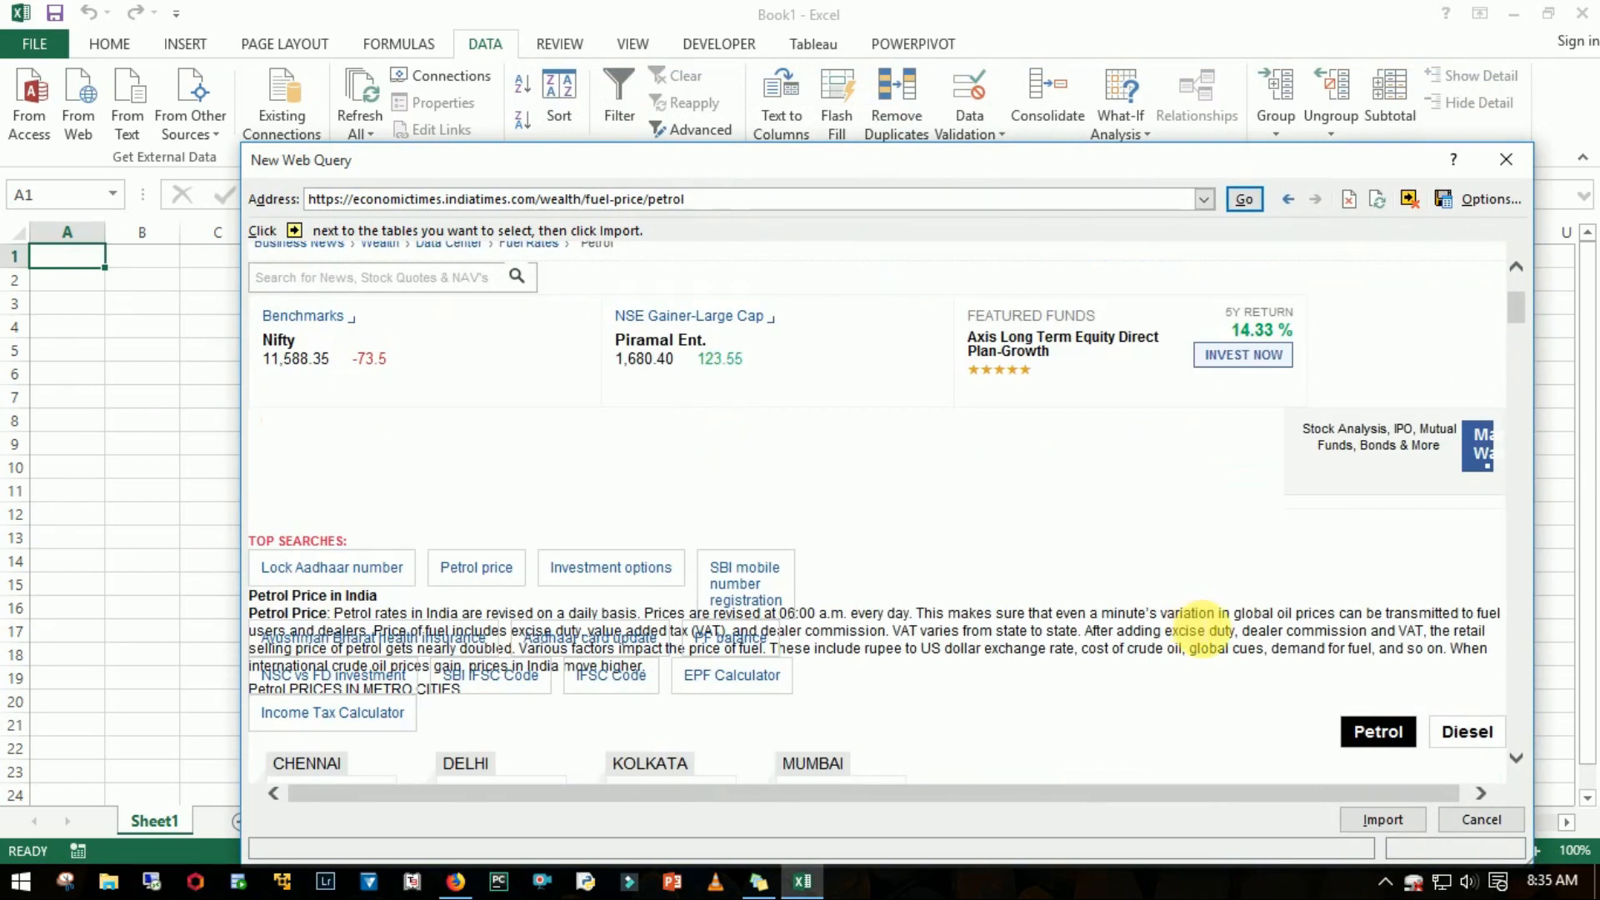
scroll(1033, 496, down, 3)
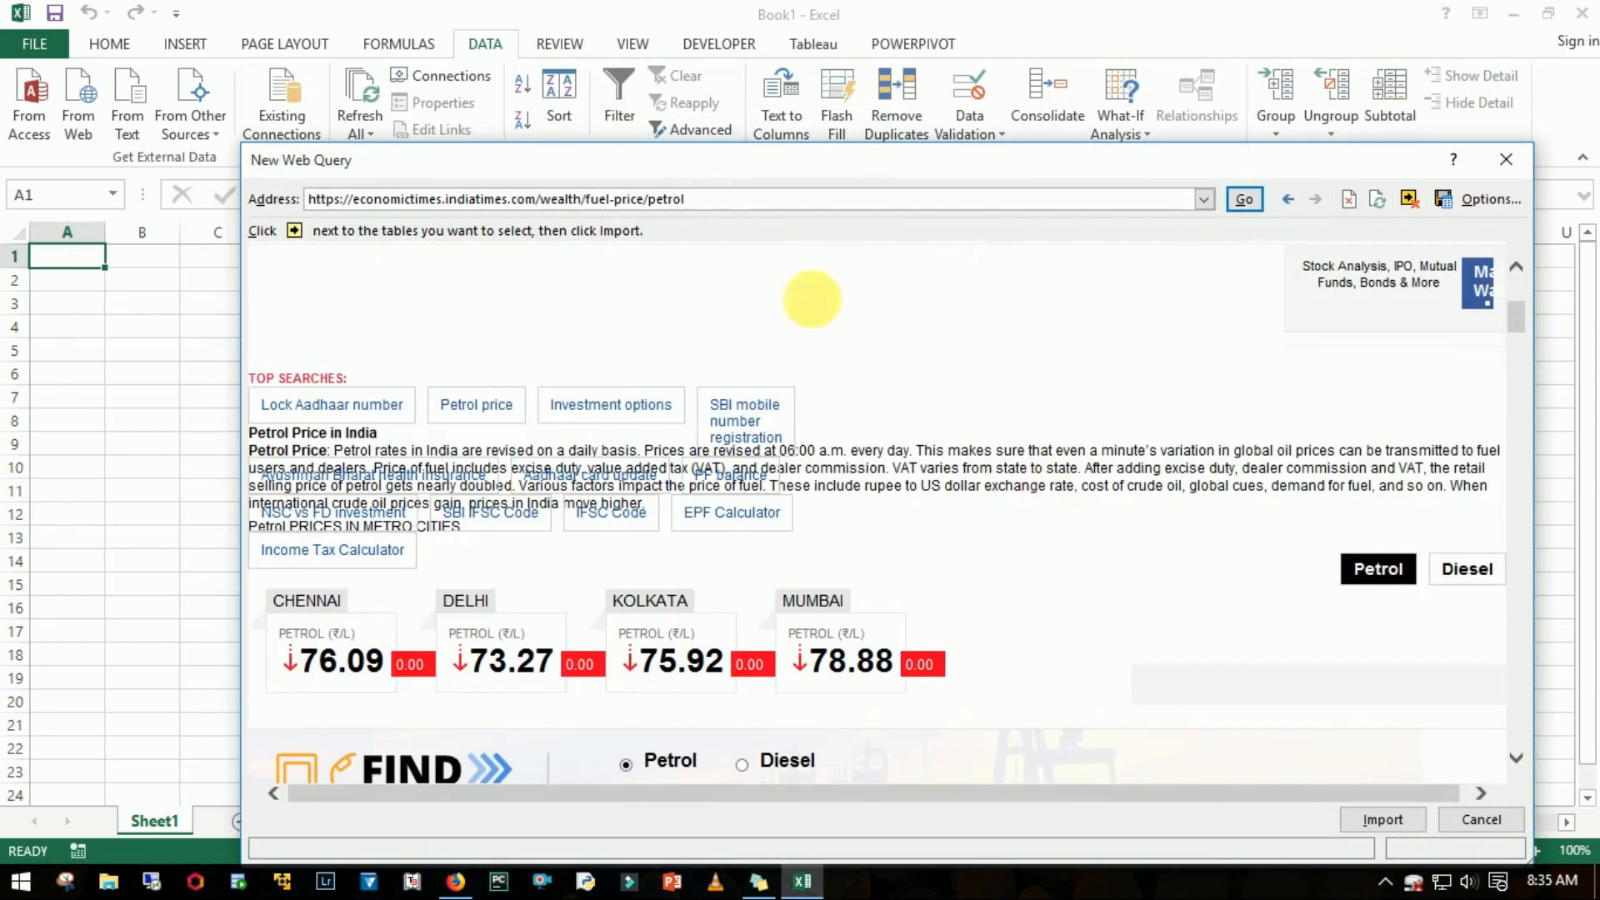
scroll(1116, 458, down, 10)
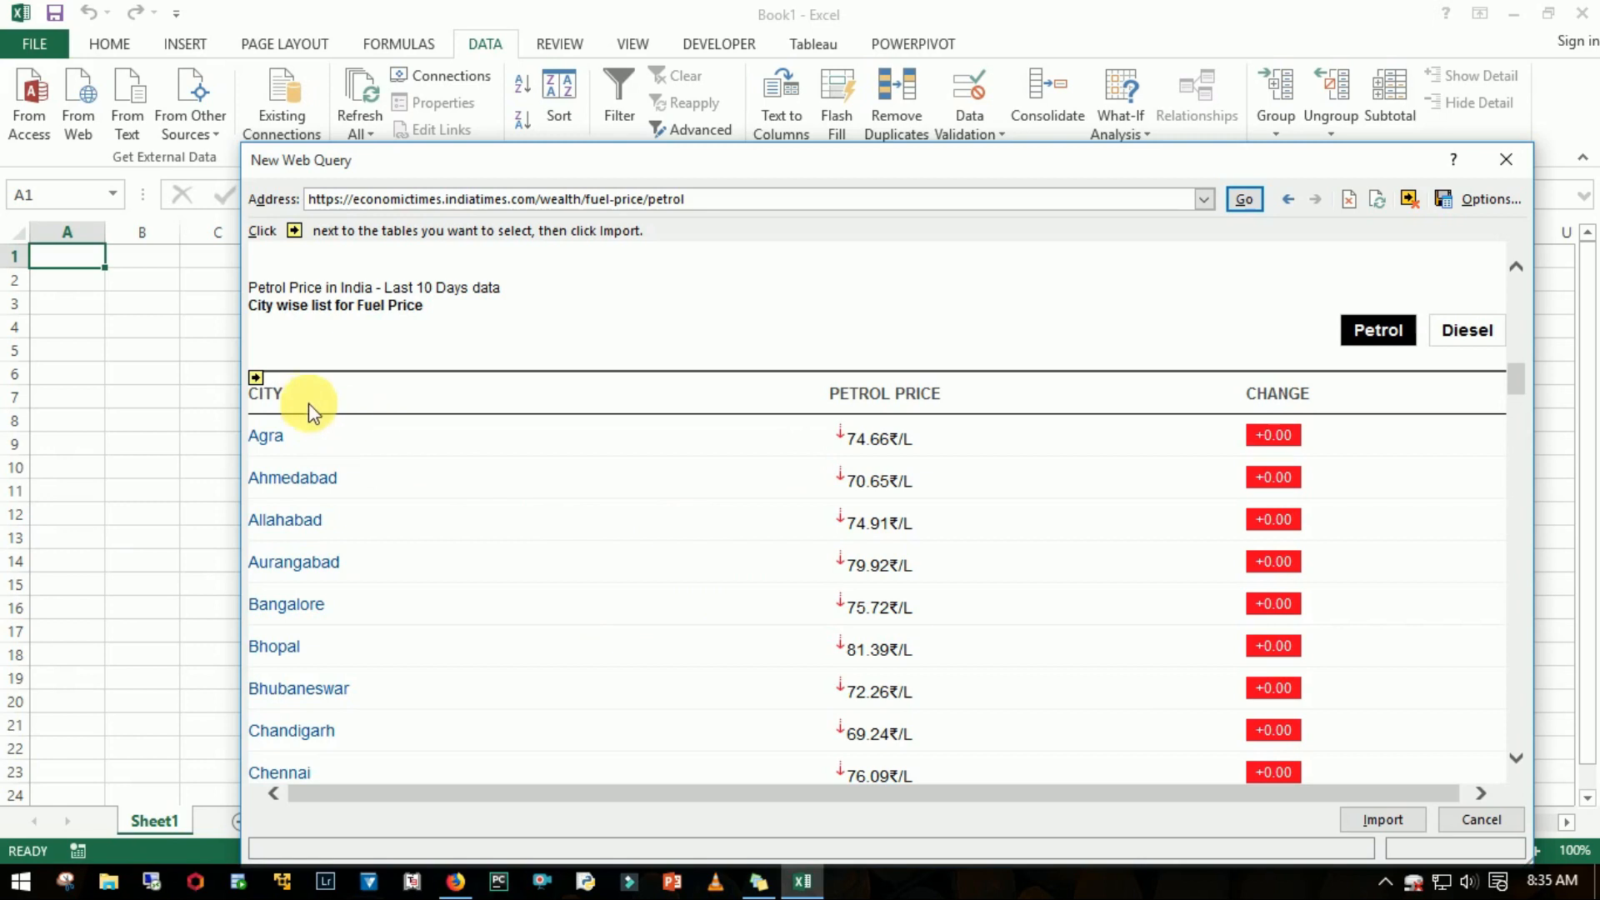
click(256, 379)
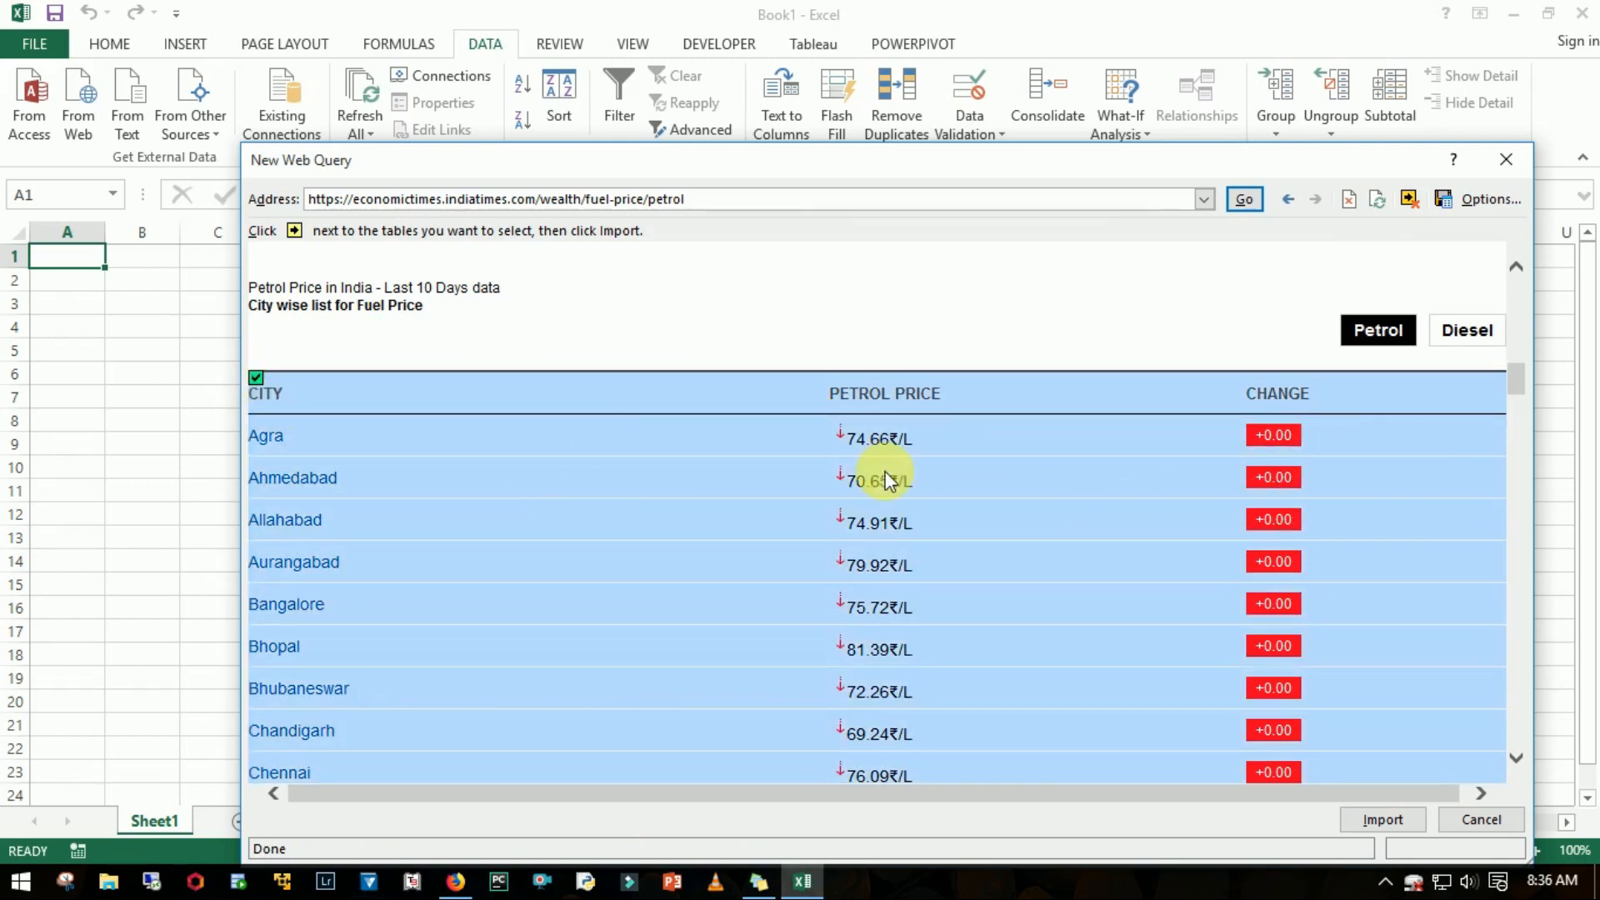
- Import the selected city table into the existing worksheet, starting at cell C2 of Sheet1
scroll(857, 476, down, 3)
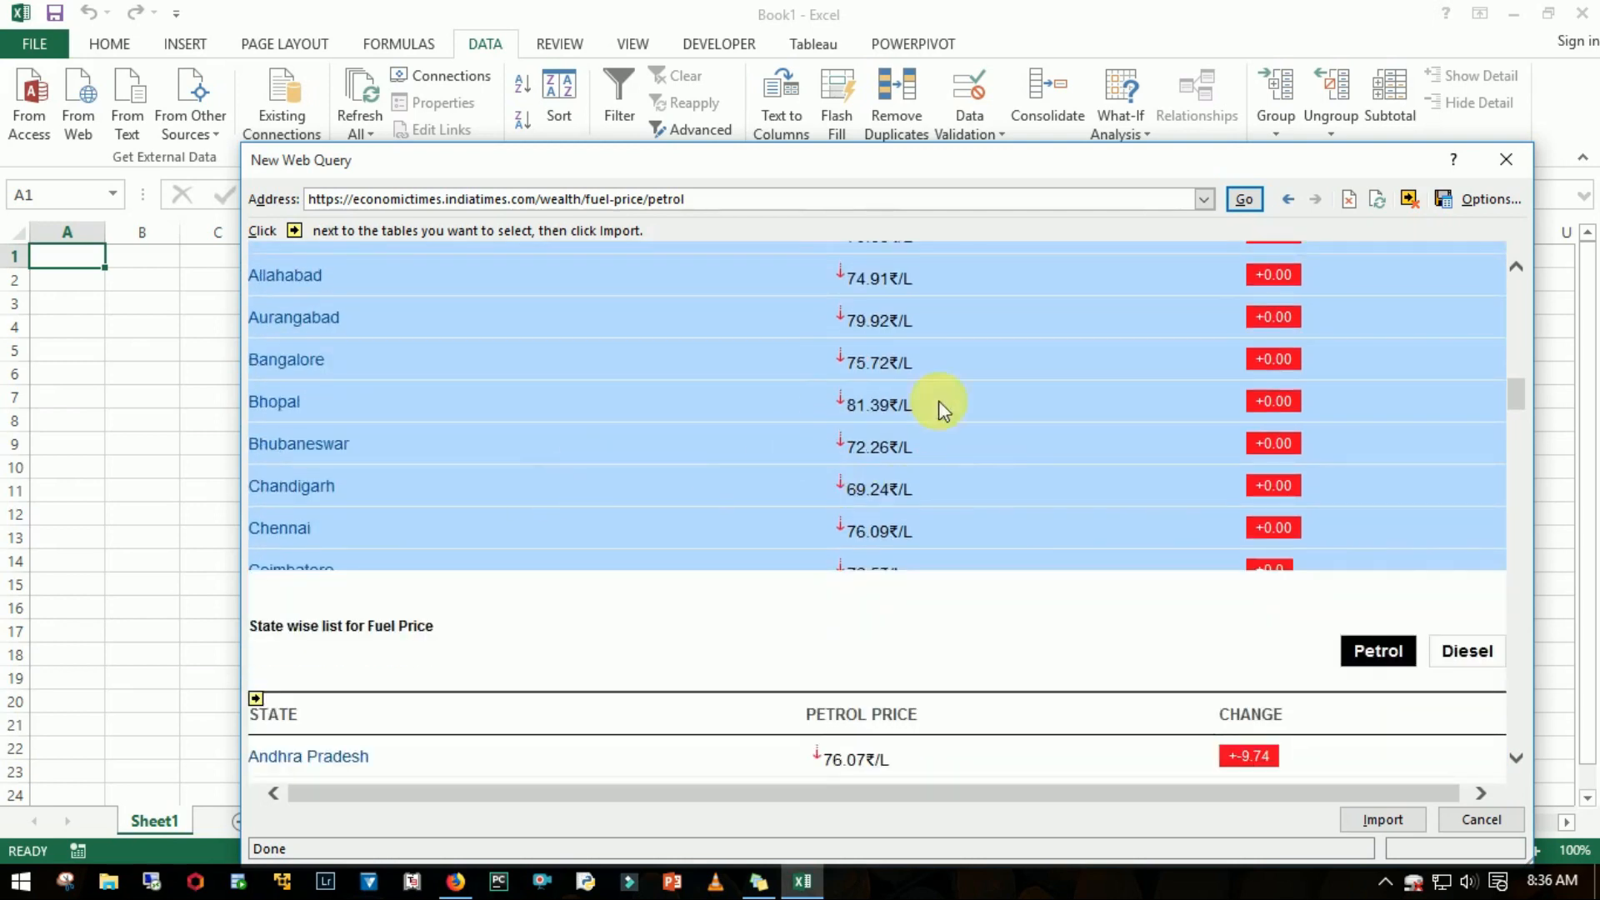
scroll(990, 457, up, 3)
scroll(1117, 557, down, 2)
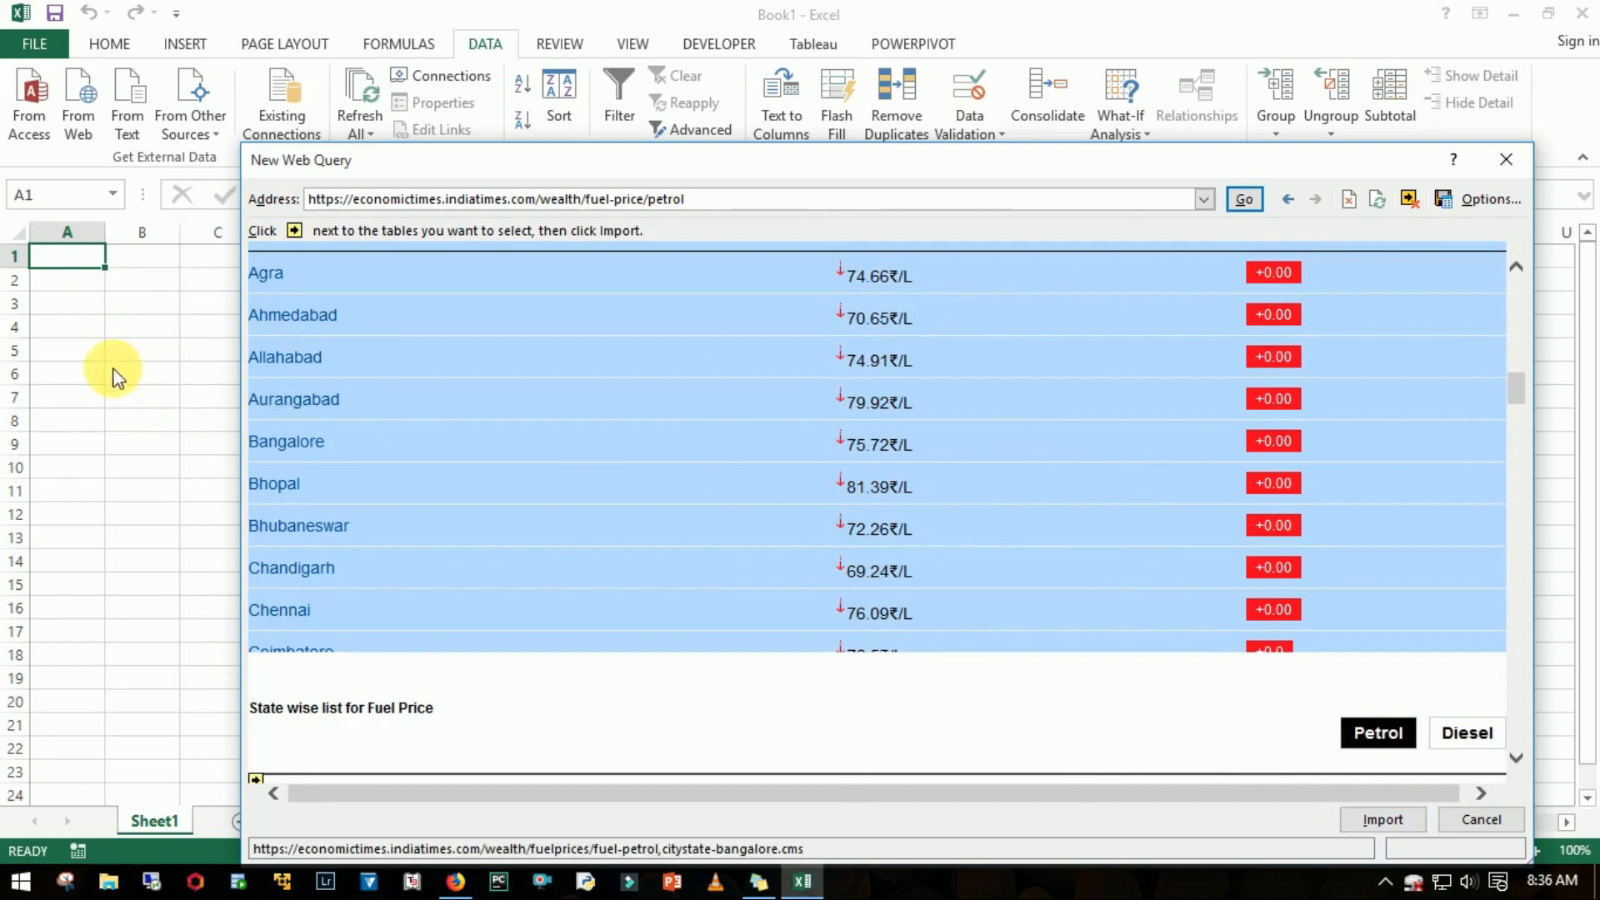
click(1383, 819)
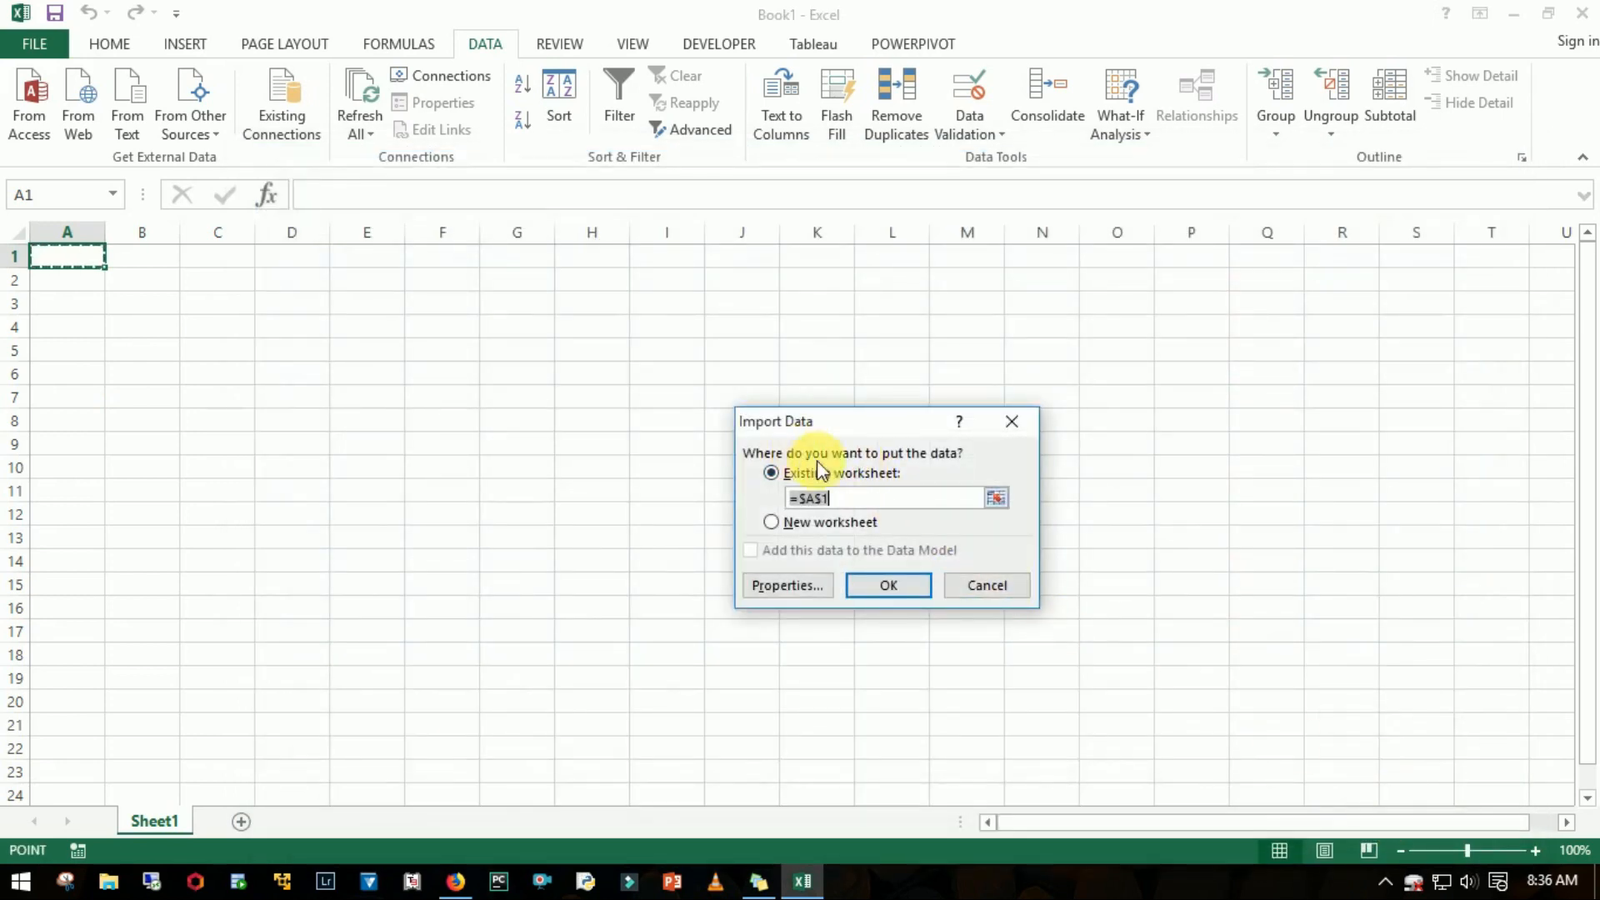
click(833, 498)
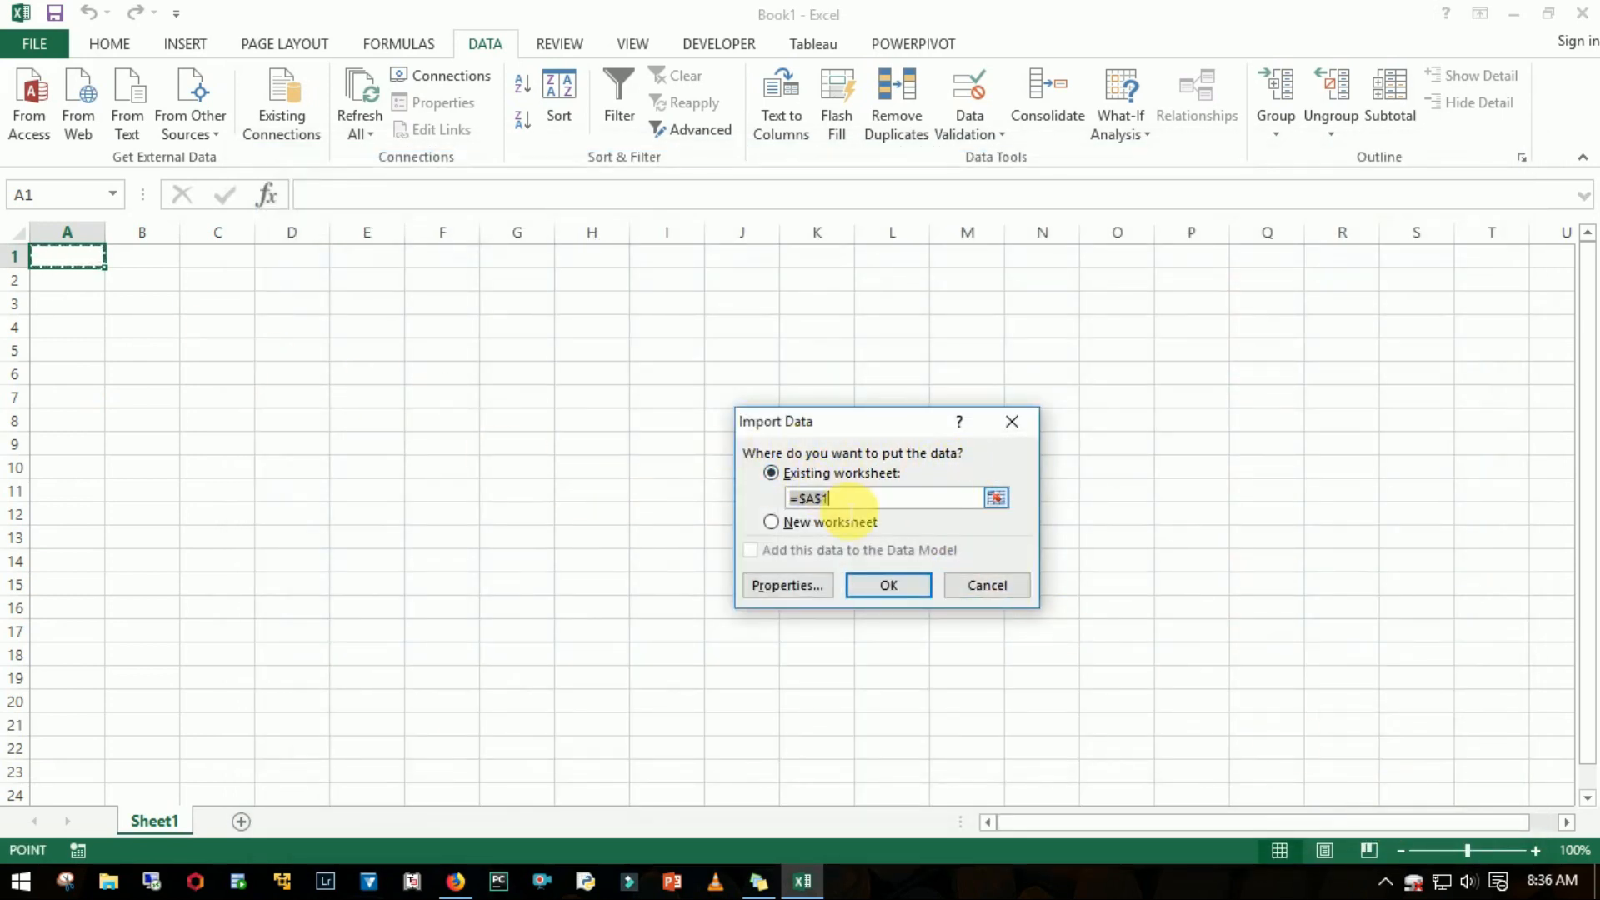
click(210, 294)
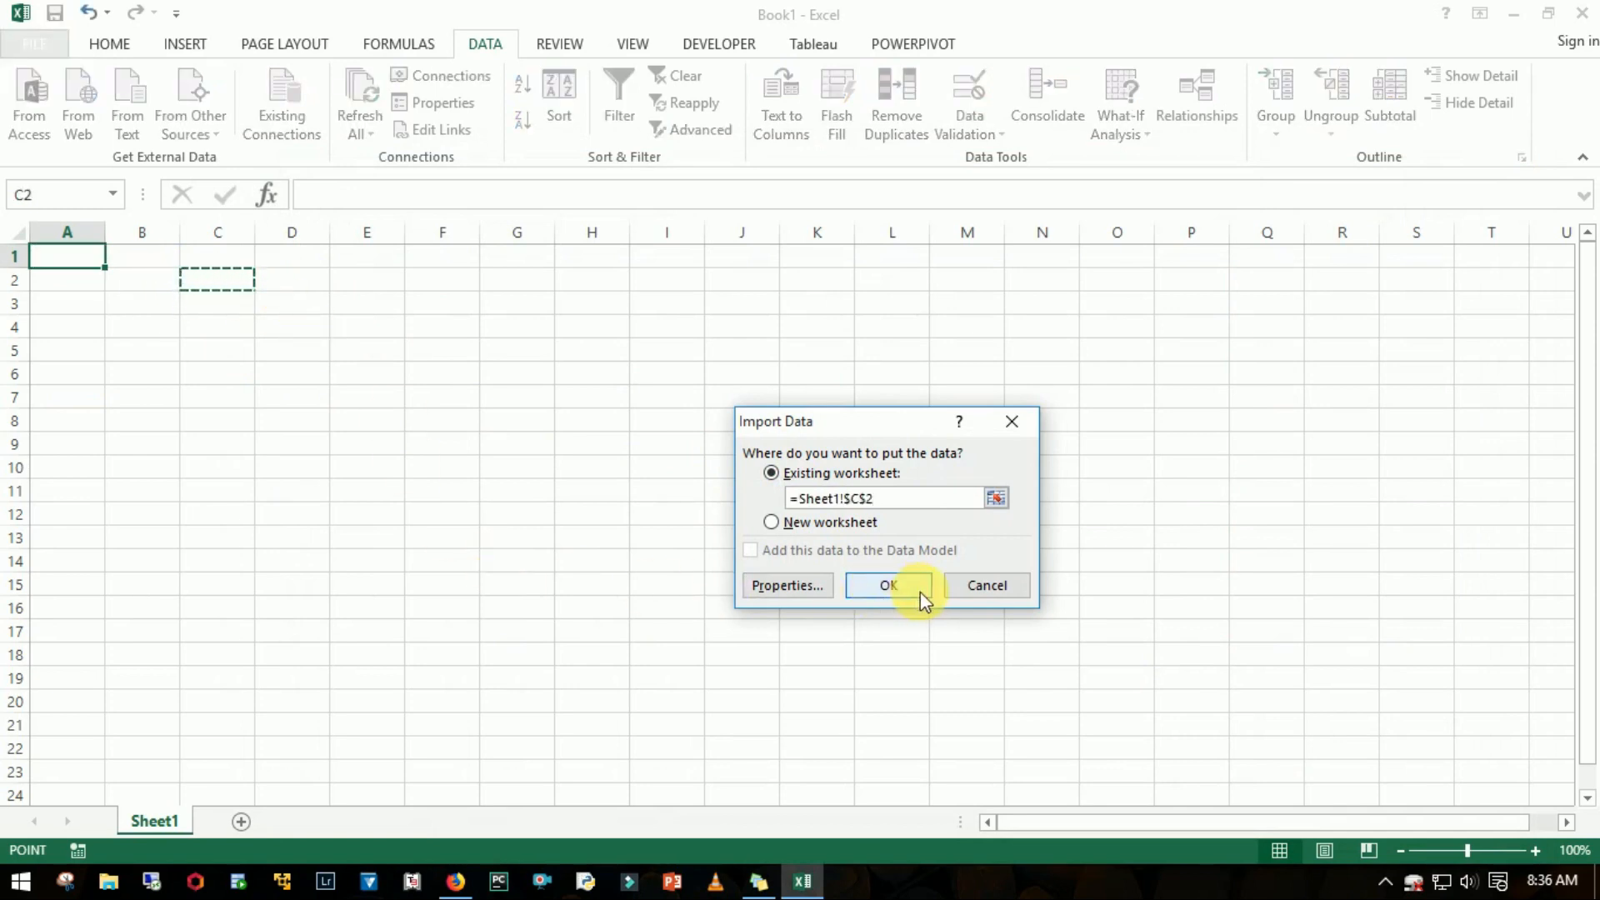
click(888, 586)
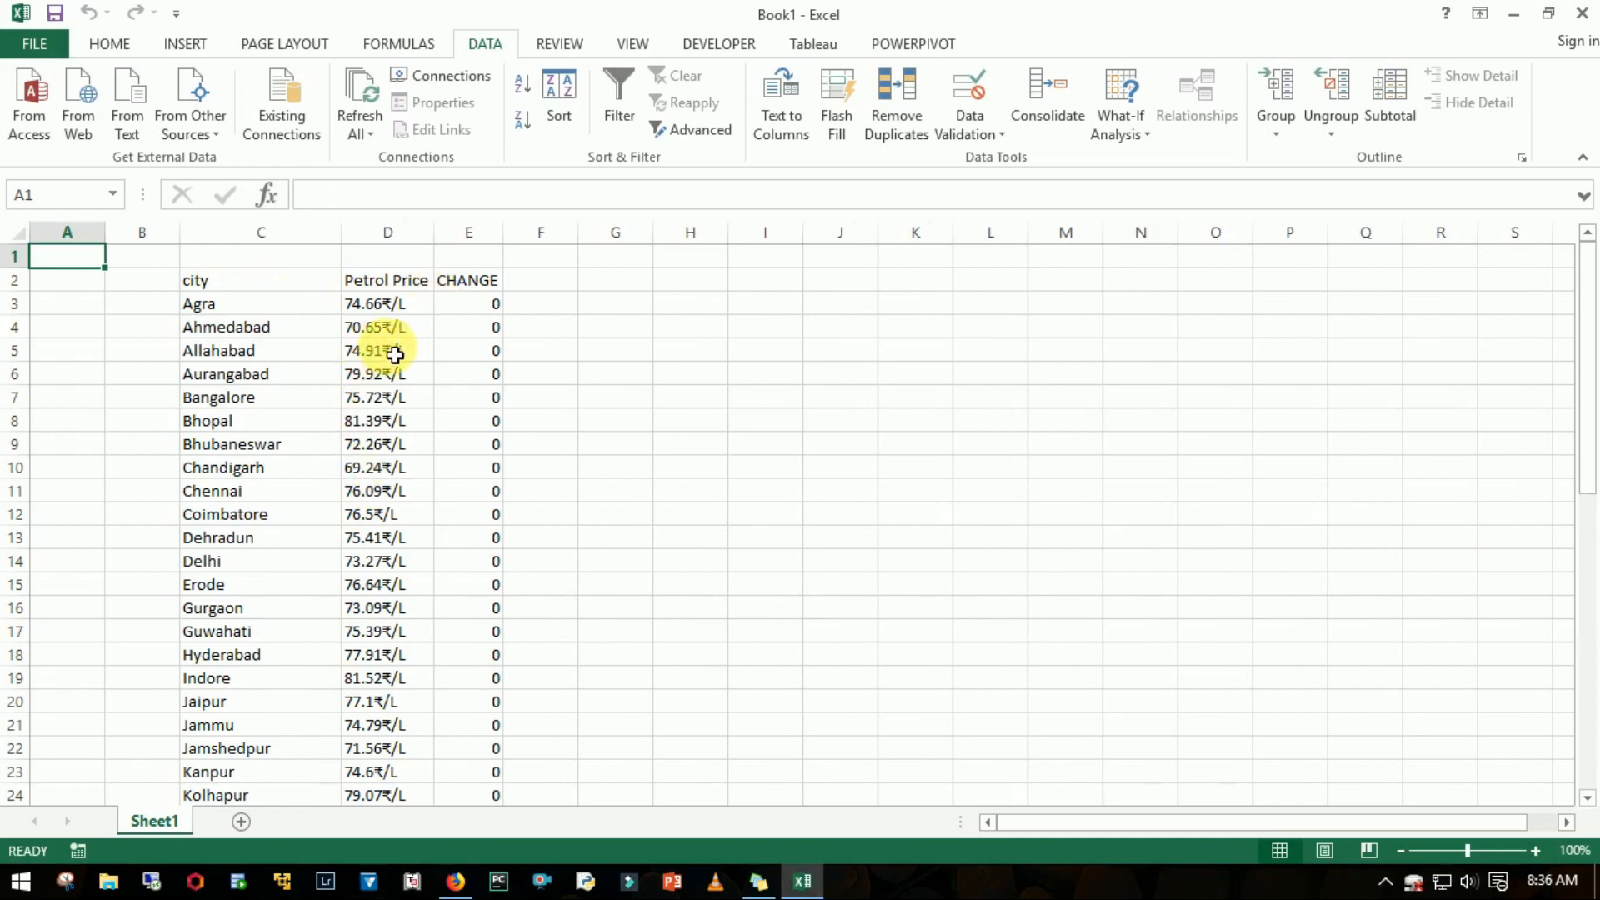
- Zoom the sheet to 130% and arrange Excel and Firefox side by side, showing the city-wise list in both
click(400, 359)
scroll(421, 373, up, 2)
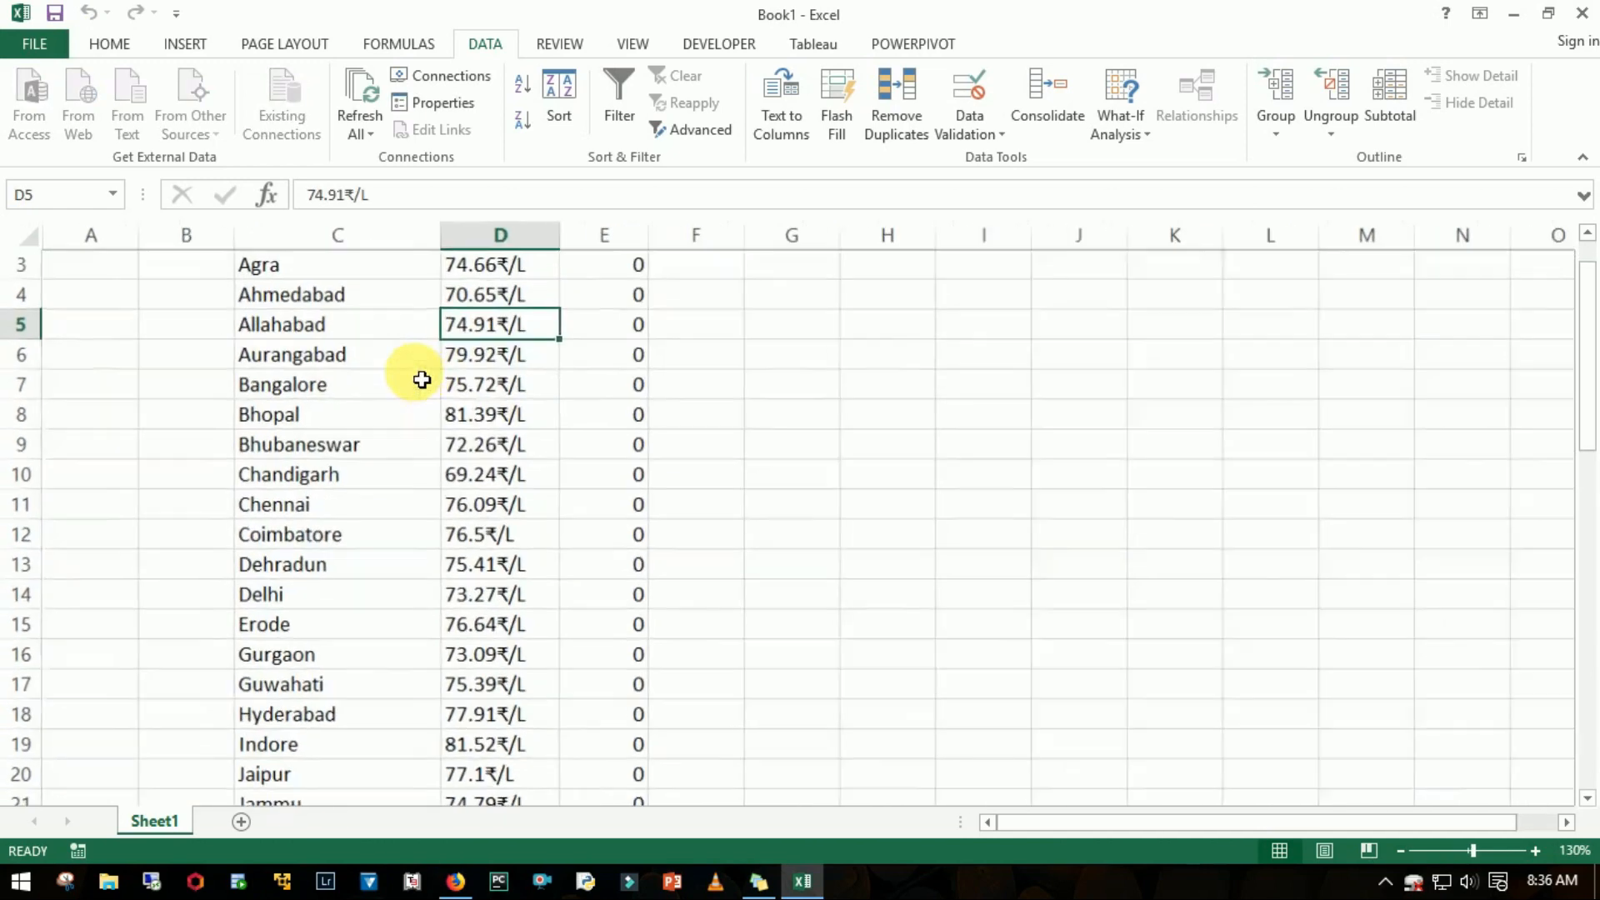
scroll(533, 442, up, 1)
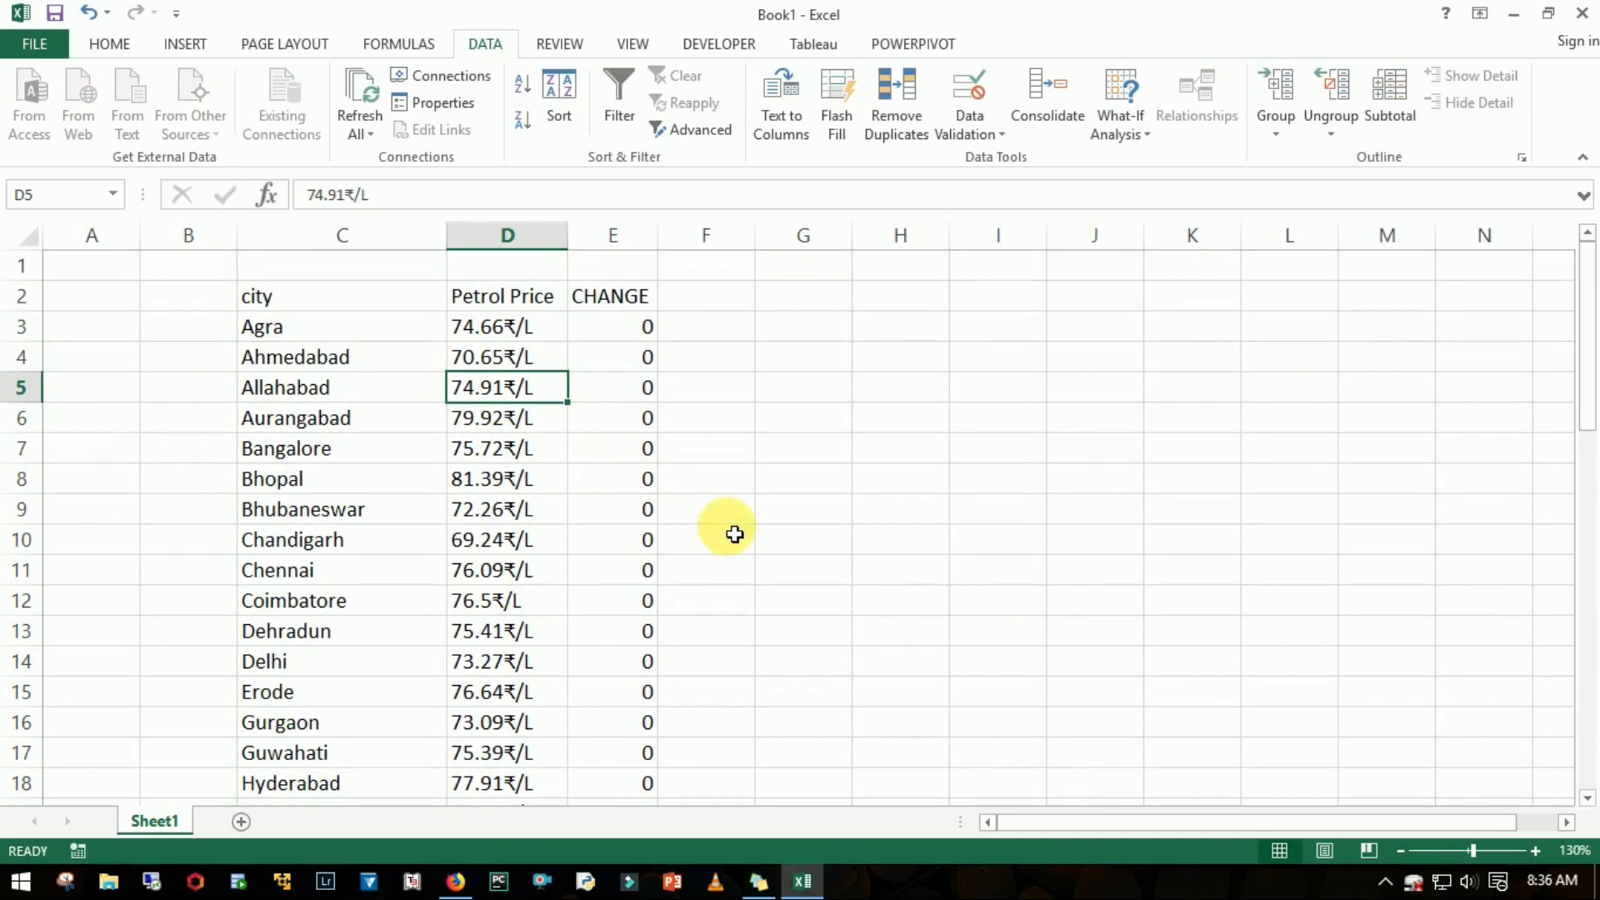
click(456, 881)
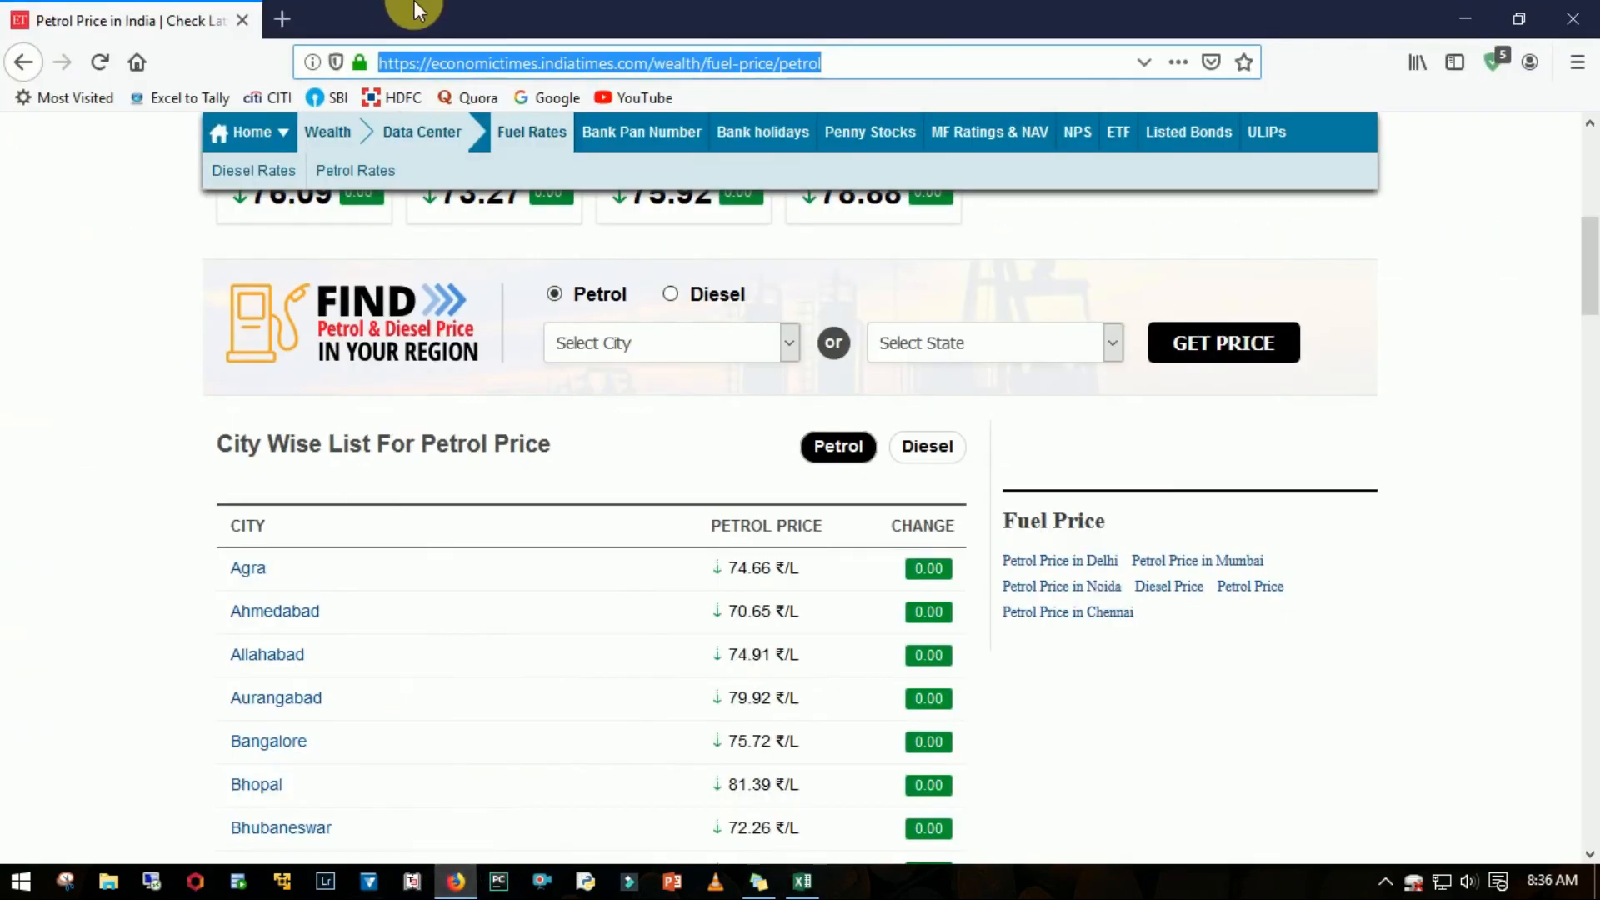
drag(401, 2, 1595, 174)
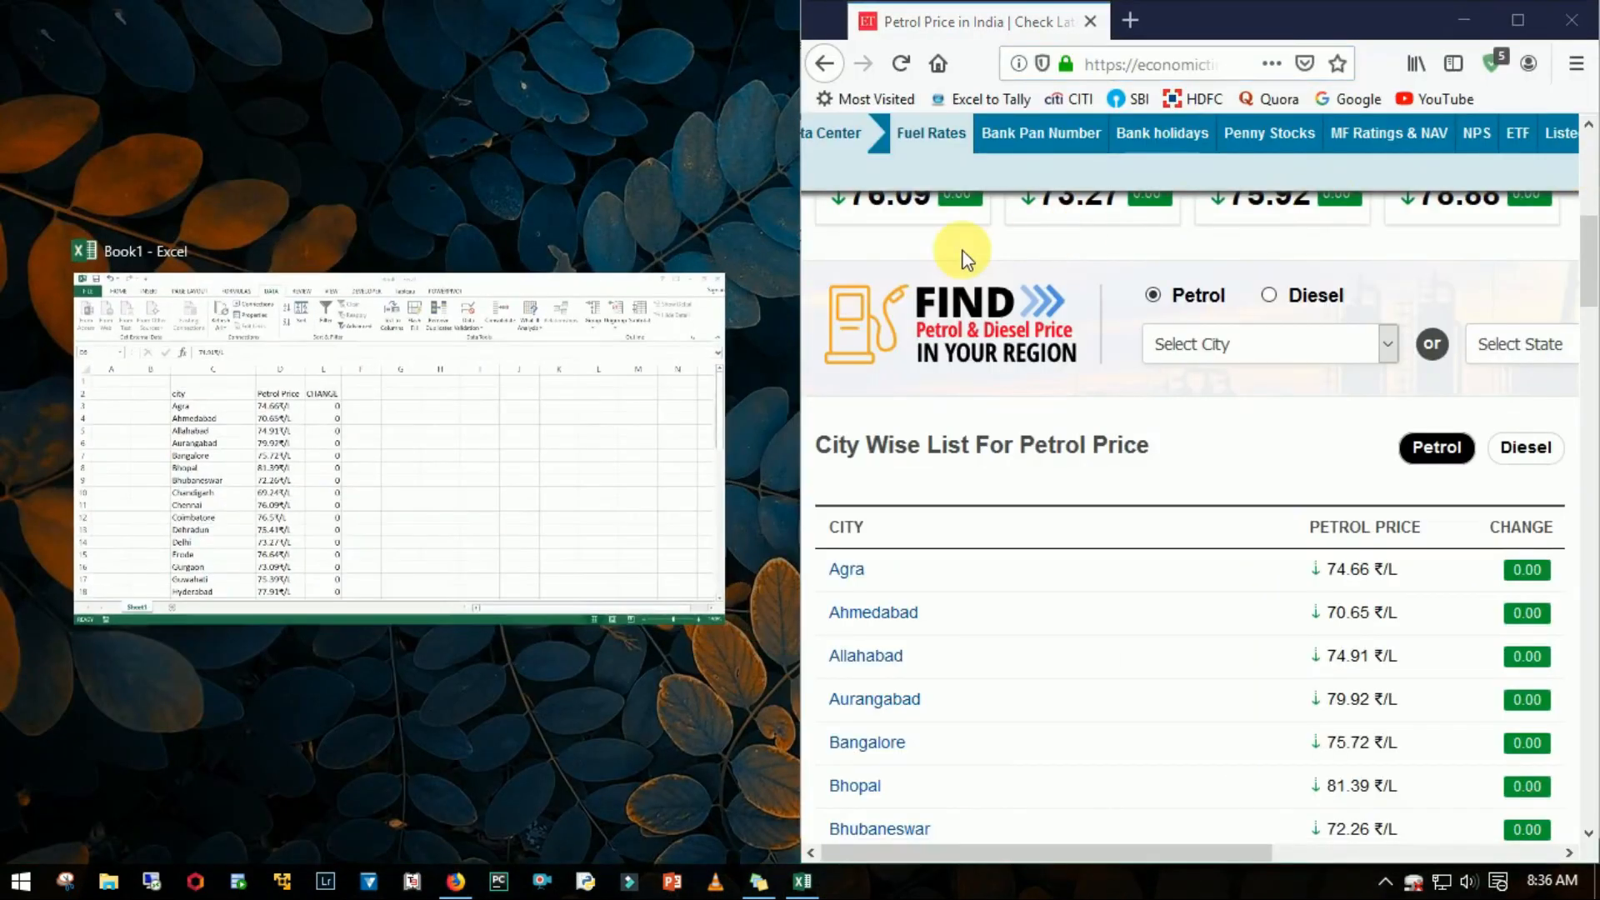
click(500, 453)
scroll(1210, 583, down, 3)
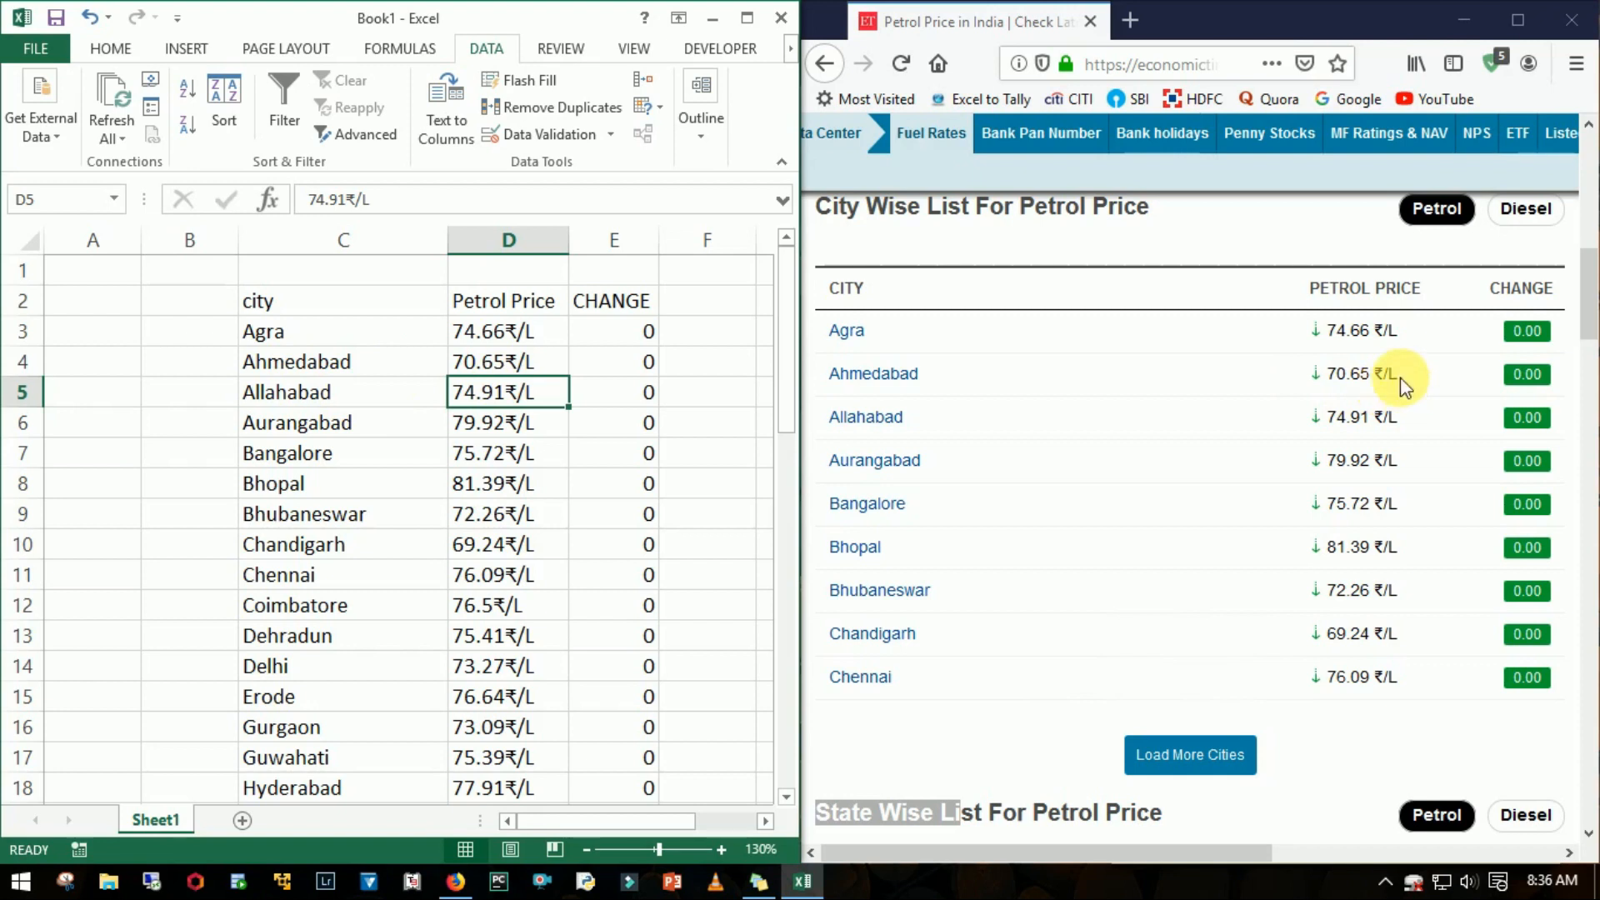
- Refresh the imported petrol price data from its web source twice, with cell D4 selected
click(623, 374)
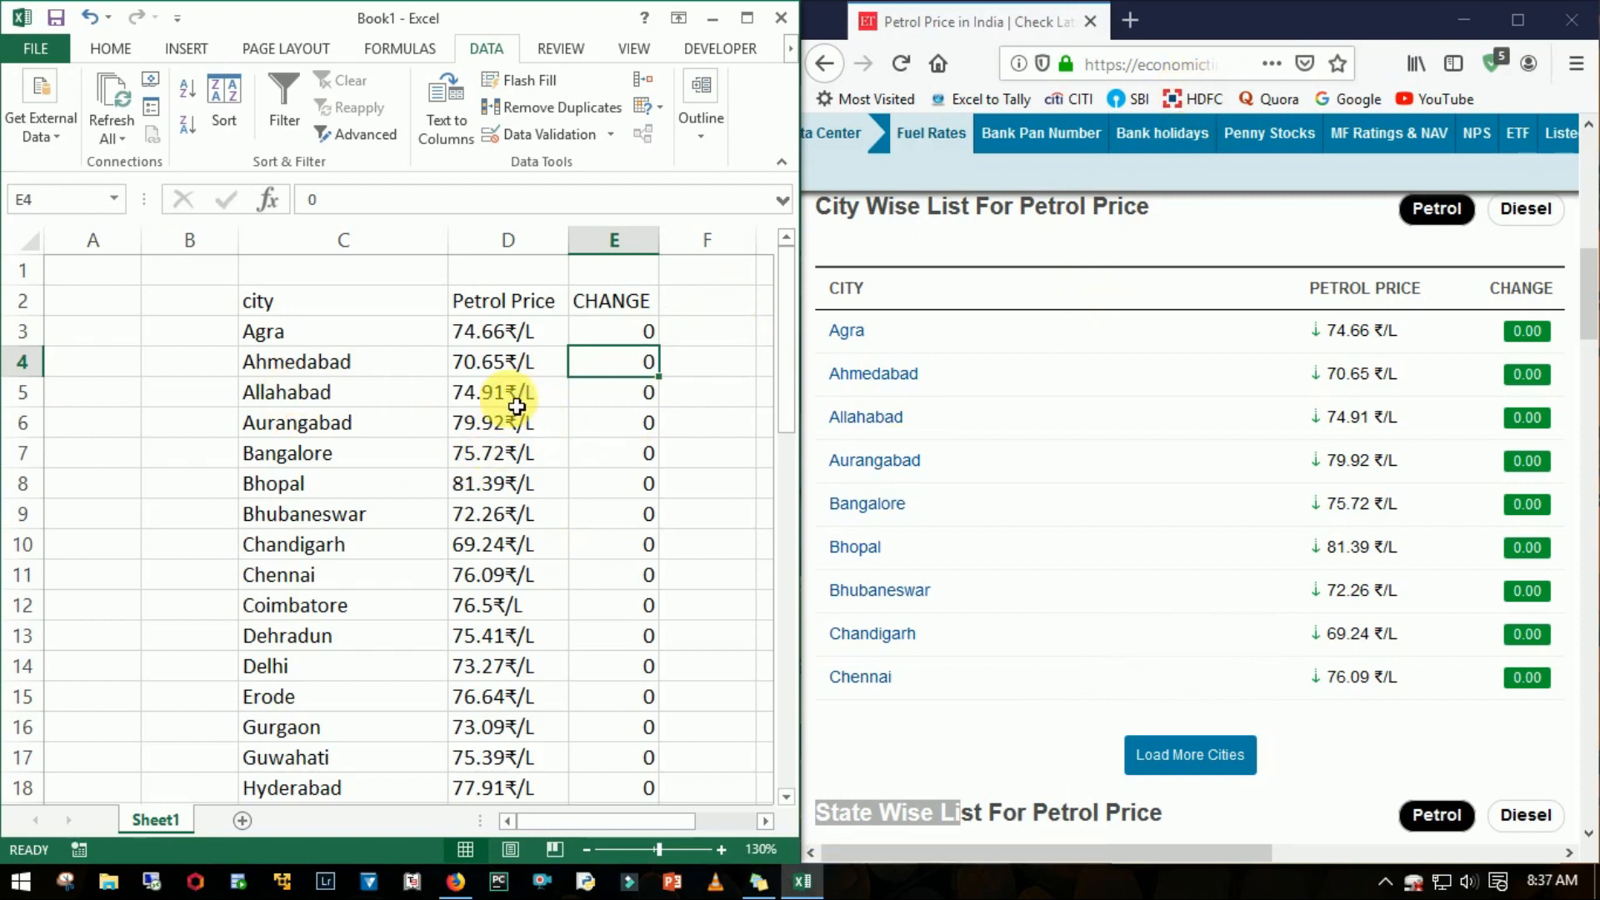
right_click(483, 360)
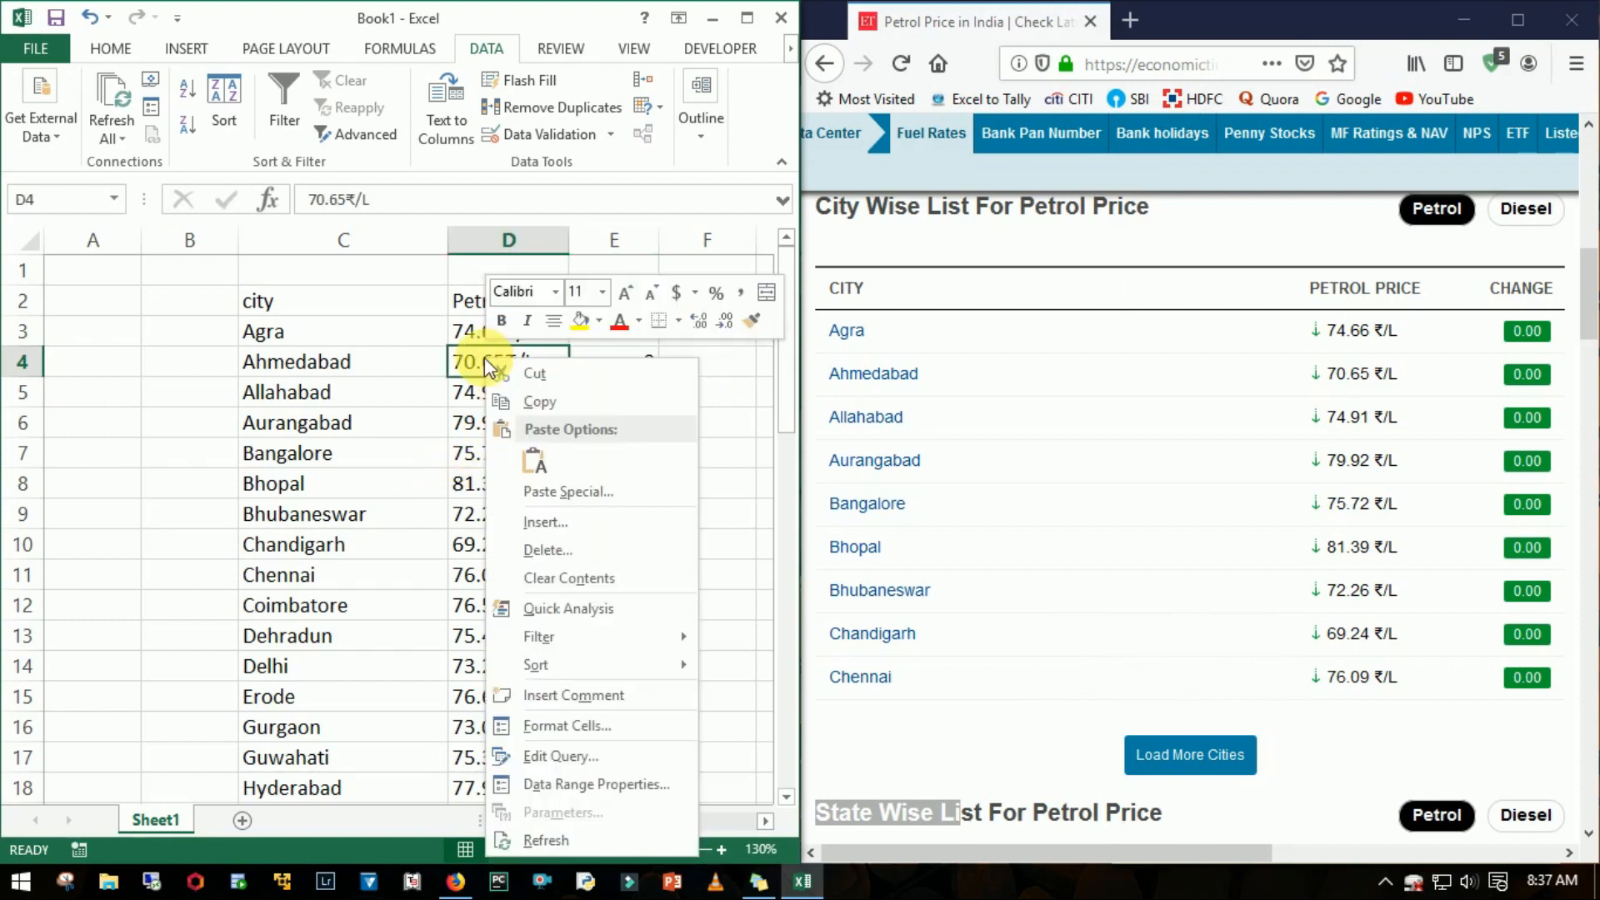
click(551, 840)
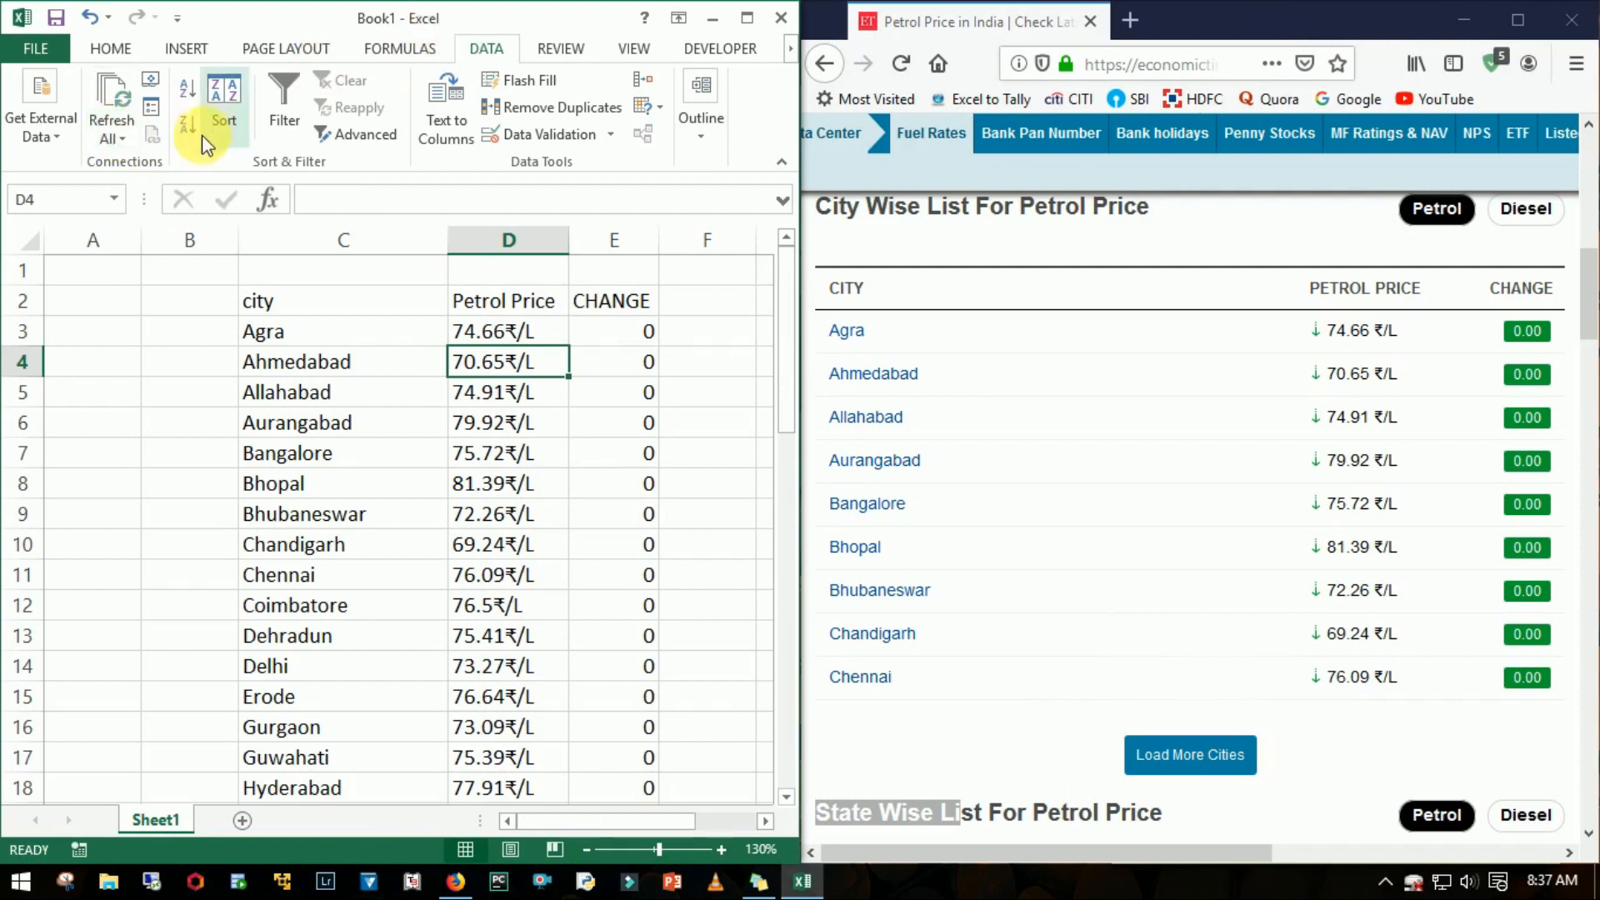
click(125, 138)
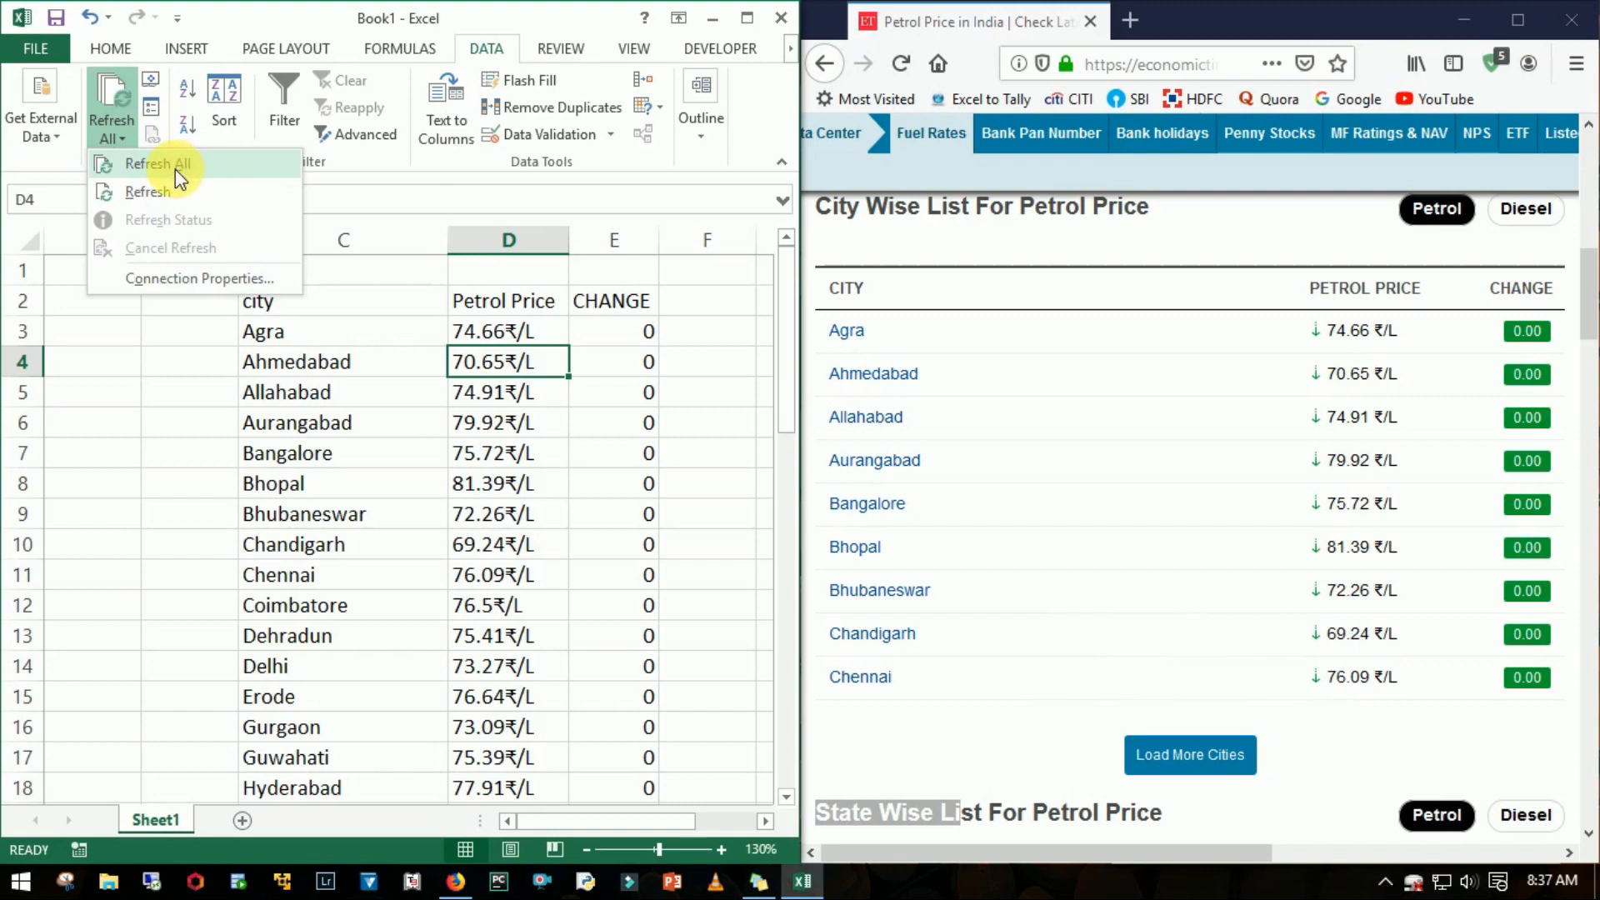
click(138, 194)
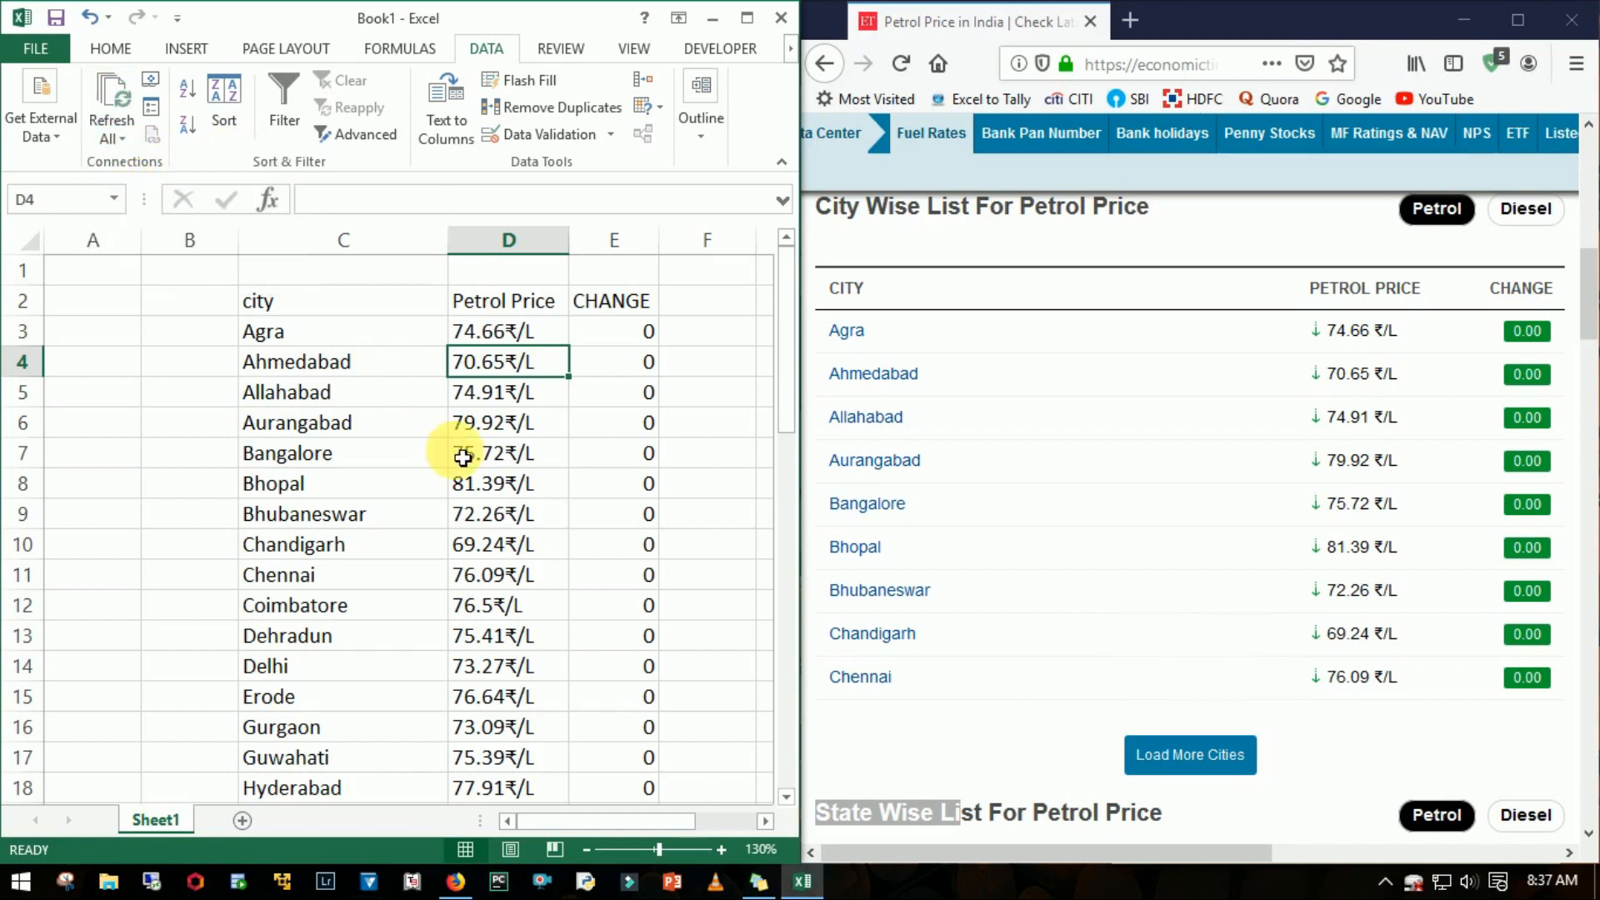